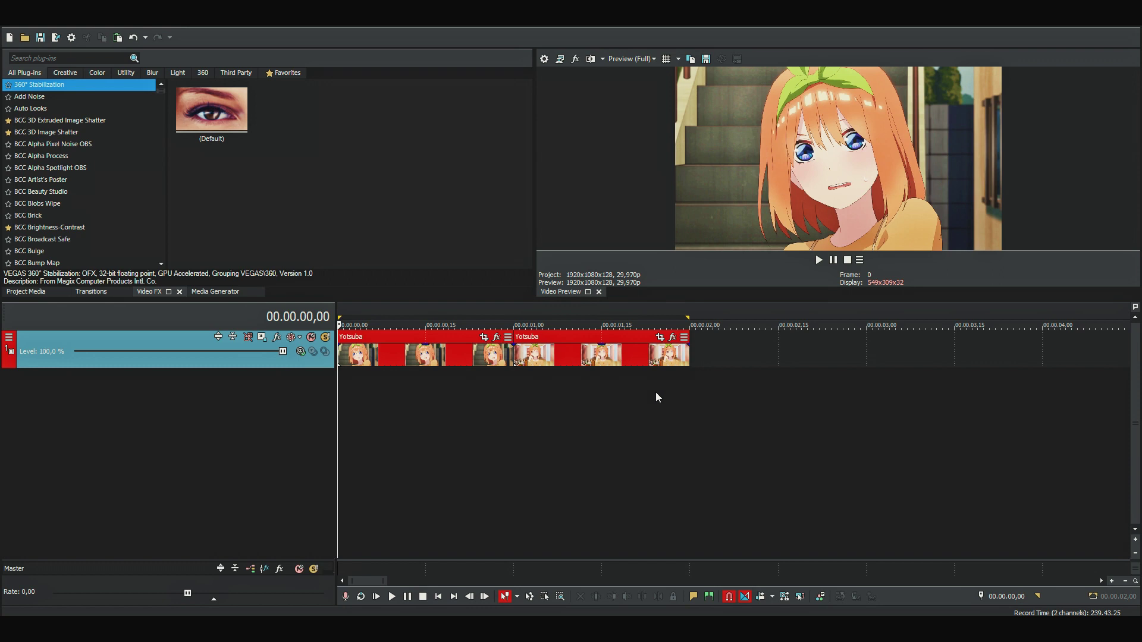
Find S_BlurMoCurves via a 'moc' search and apply its Reflect preset to the first Yotsuba clip.
{"action": "left_click", "coordinate": [91, 60]}
{"action": "type", "text": "m"}
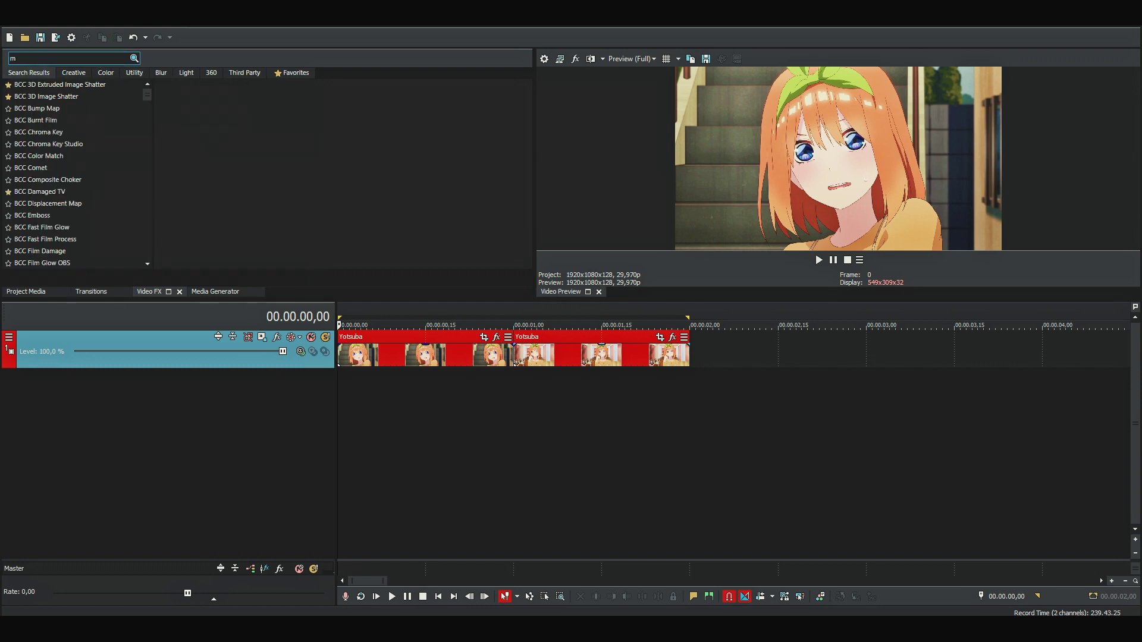
{"action": "type", "text": "oc"}
{"action": "left_click", "coordinate": [68, 85]}
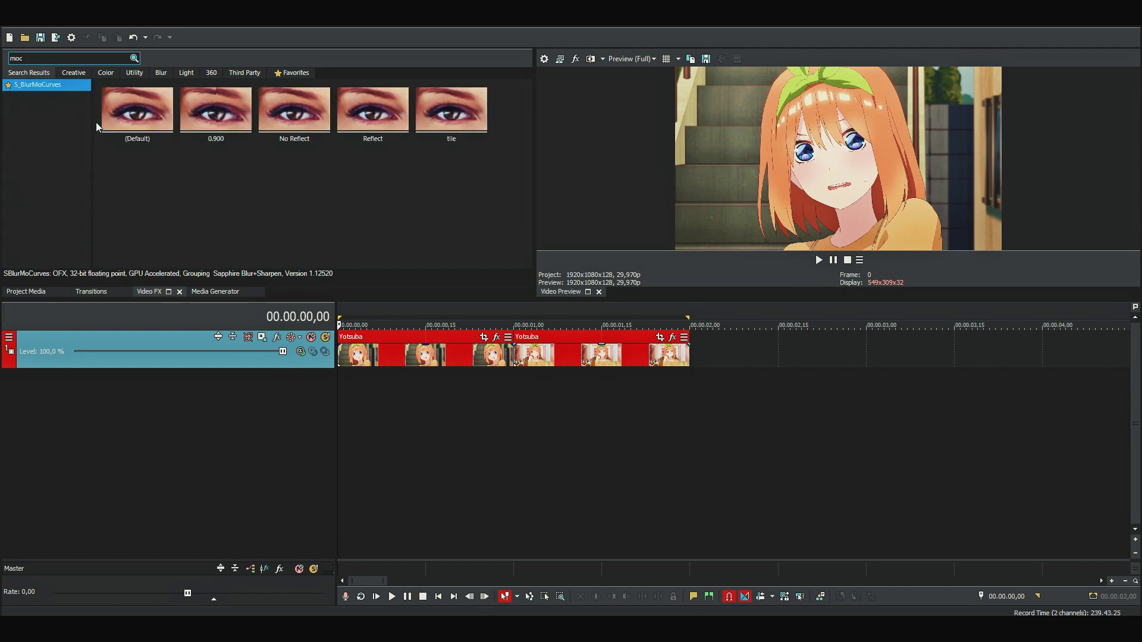
{"action": "left_click", "coordinate": [425, 351]}
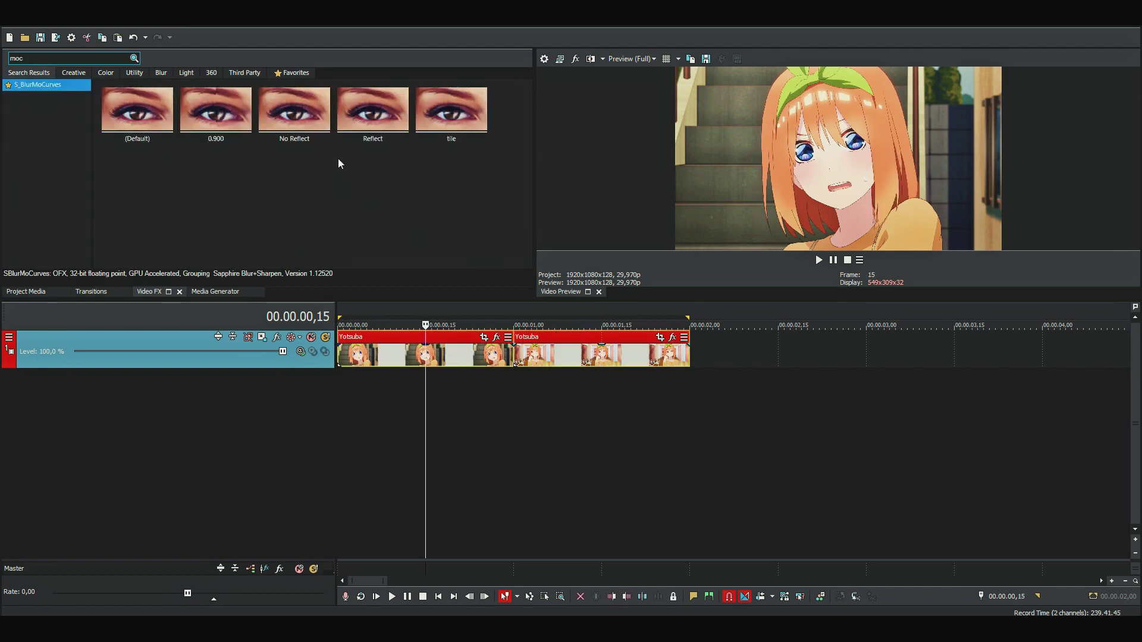
{"action": "left_click_drag", "start_coordinate": [383, 120], "coordinate": [446, 361]}
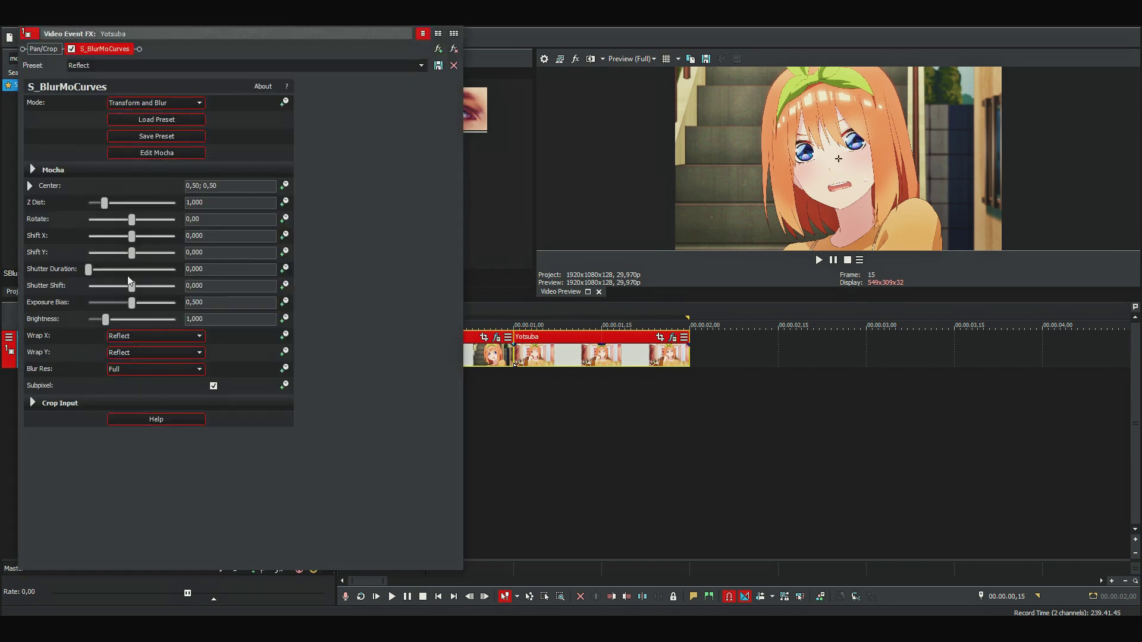
Adjust Shutter Duration and enable keyframe animation on Shift X.
{"action": "left_click", "coordinate": [208, 272]}
{"action": "left_click", "coordinate": [276, 272]}
{"action": "left_click", "coordinate": [283, 235]}
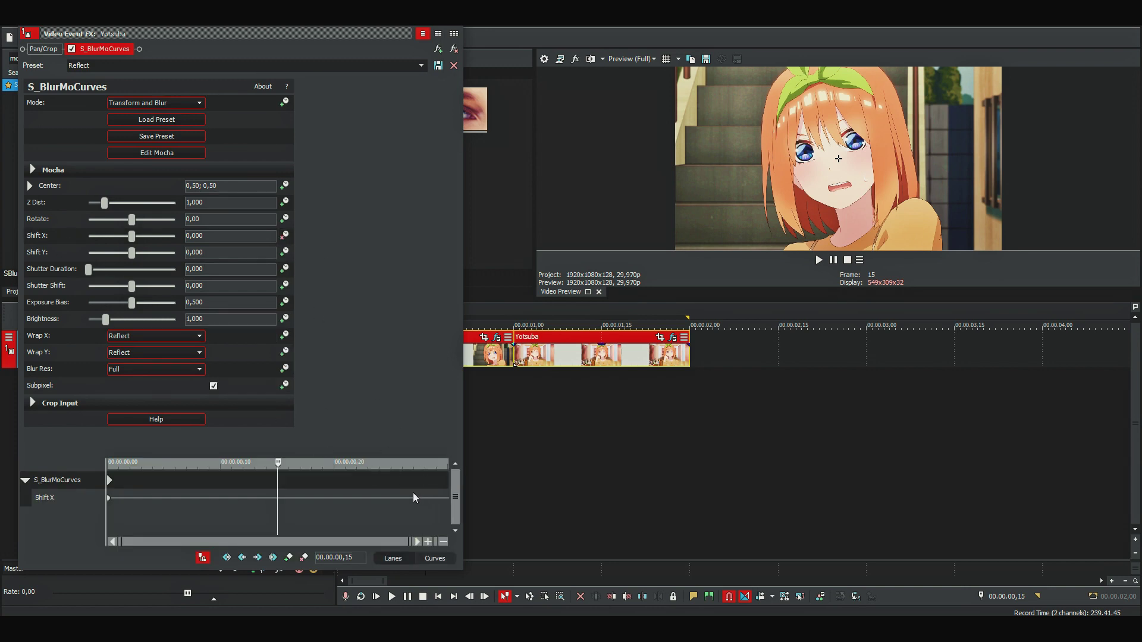
Set Shift X to -0,500 at the clip's last frame.
{"action": "left_click_drag", "start_coordinate": [413, 495], "coordinate": [458, 495]}
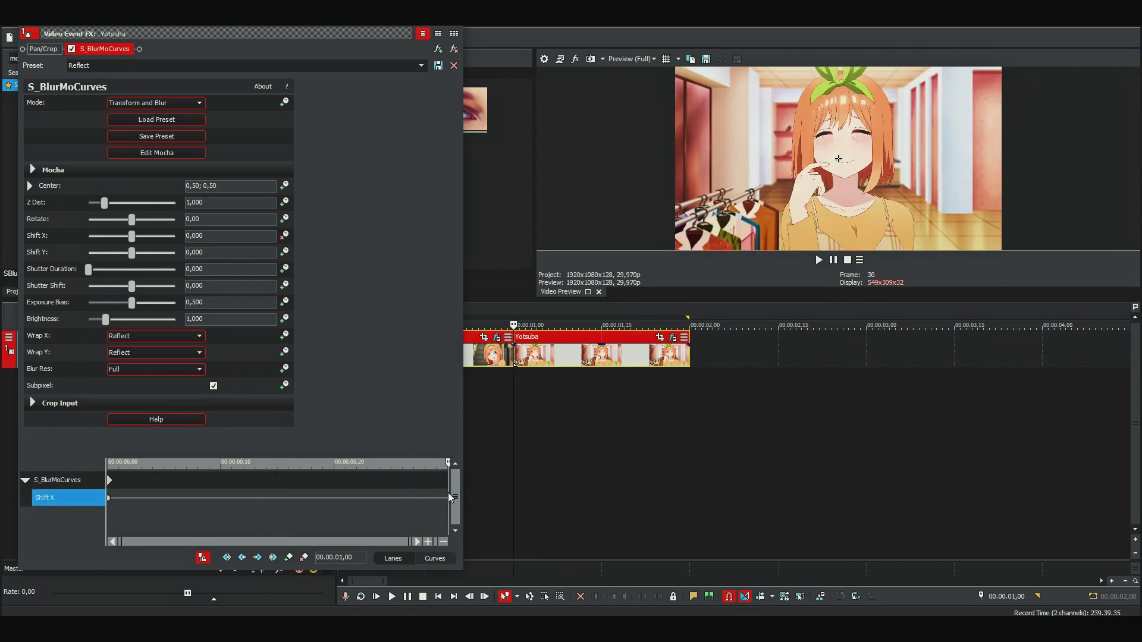
{"action": "key", "text": "Left"}
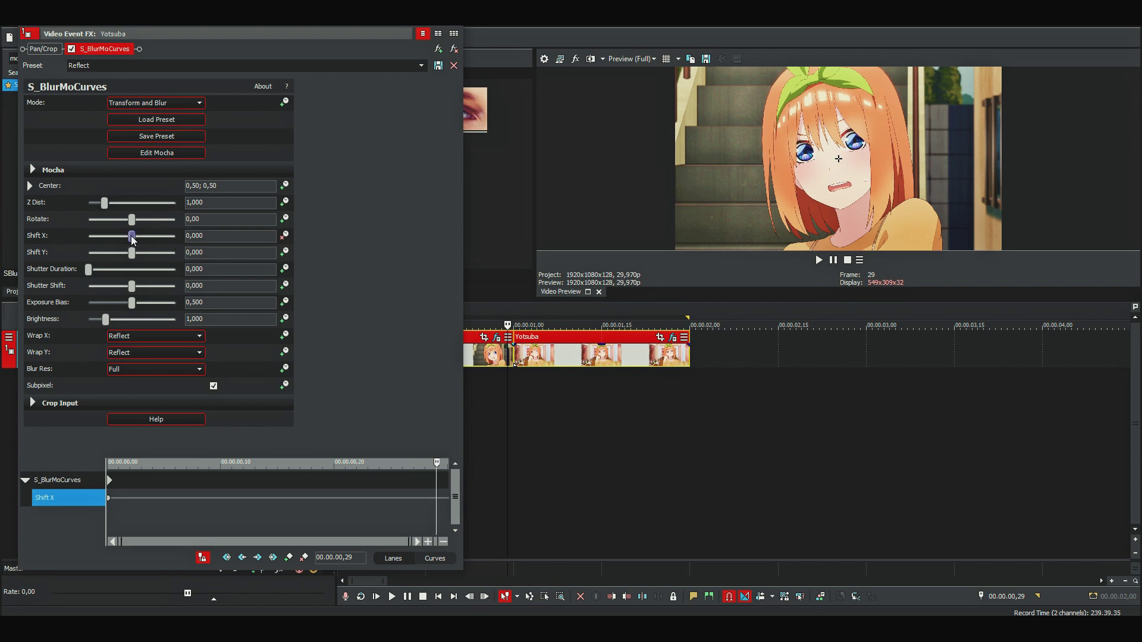
{"action": "left_click_drag", "start_coordinate": [131, 236], "coordinate": [80, 238]}
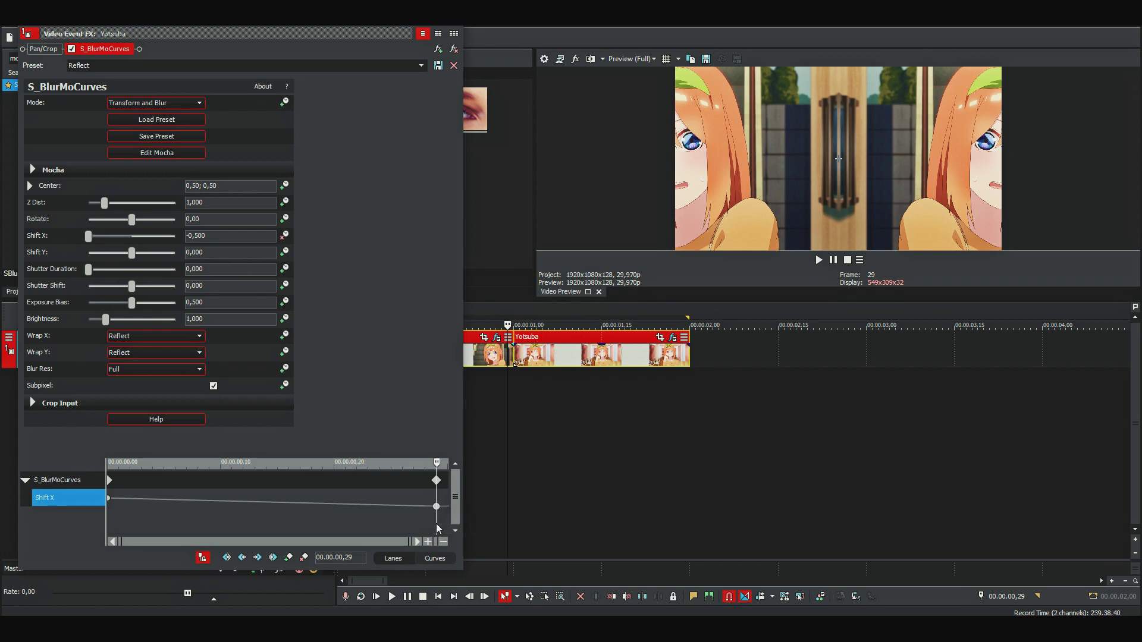
Set Shift X to -0,050 at frame 25 and move the first keyframe to frame 17.
{"action": "key", "text": "Left"}
{"action": "key", "text": "Left"}
{"action": "key", "text": "Left"}
{"action": "key", "text": "Left"}
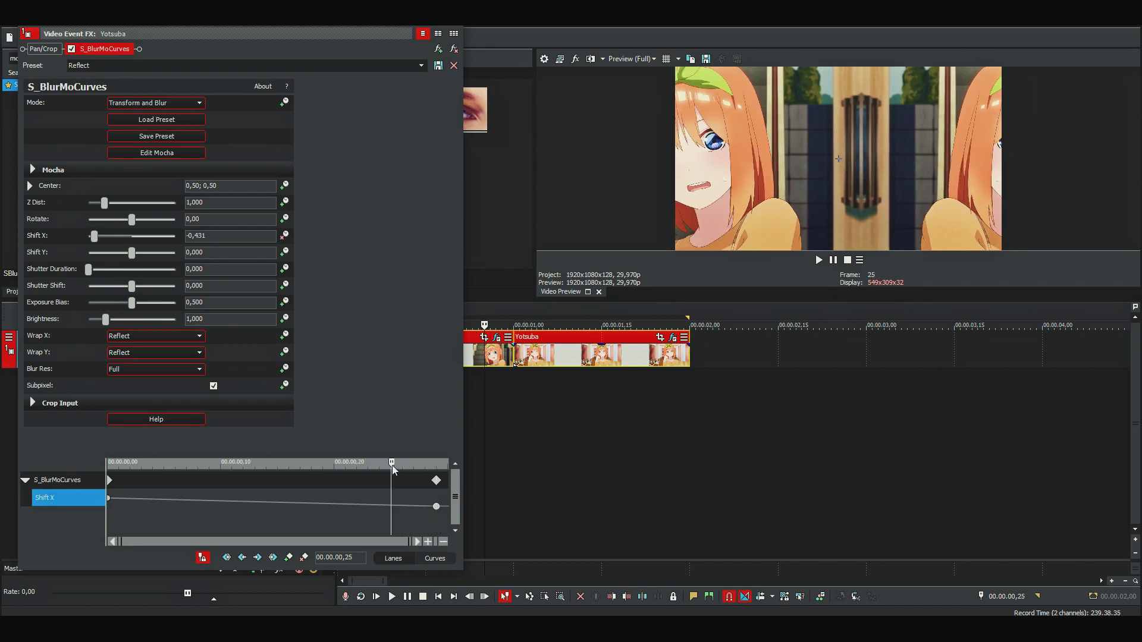
{"action": "left_click_drag", "start_coordinate": [216, 238], "coordinate": [199, 236]}
{"action": "type", "text": "05"}
{"action": "key", "text": "Return"}
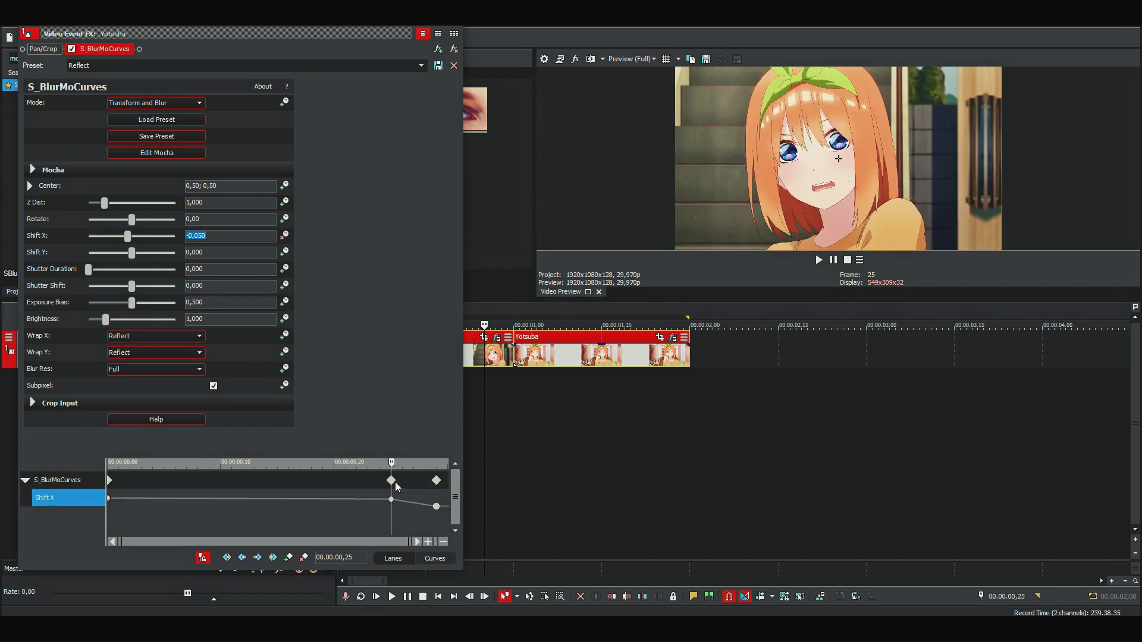
{"action": "left_click", "coordinate": [406, 505]}
{"action": "key", "text": "Left"}
{"action": "key", "text": "Left"}
{"action": "key", "text": "Left"}
{"action": "key", "text": "Left"}
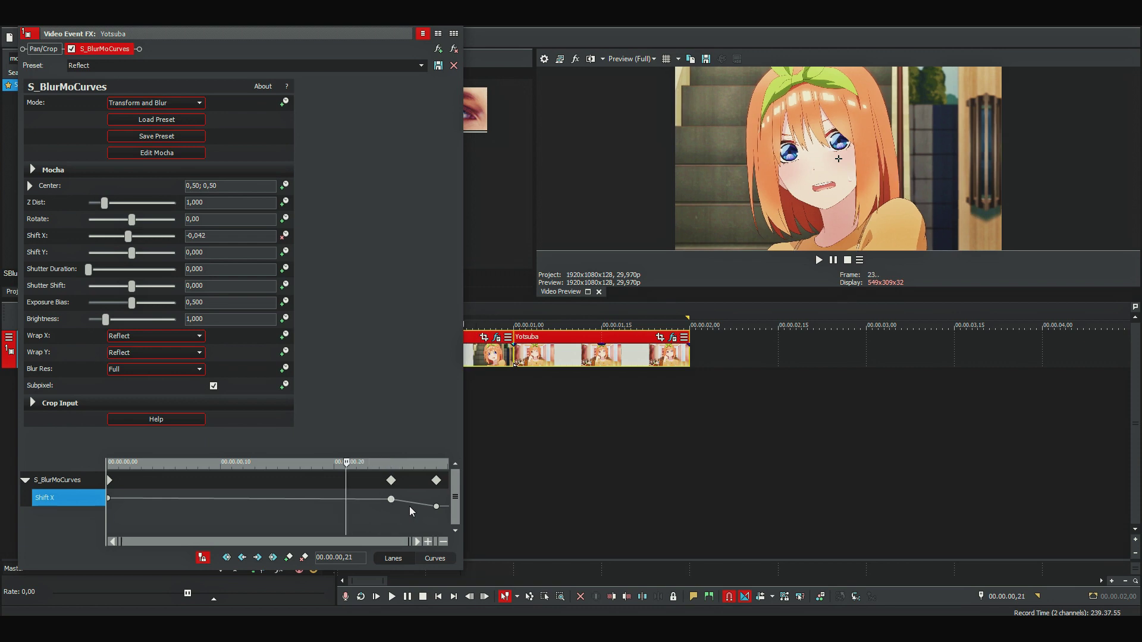
{"action": "key", "text": "Left"}
{"action": "key", "text": "Left"}
{"action": "key", "text": "Left"}
{"action": "key", "text": "Left"}
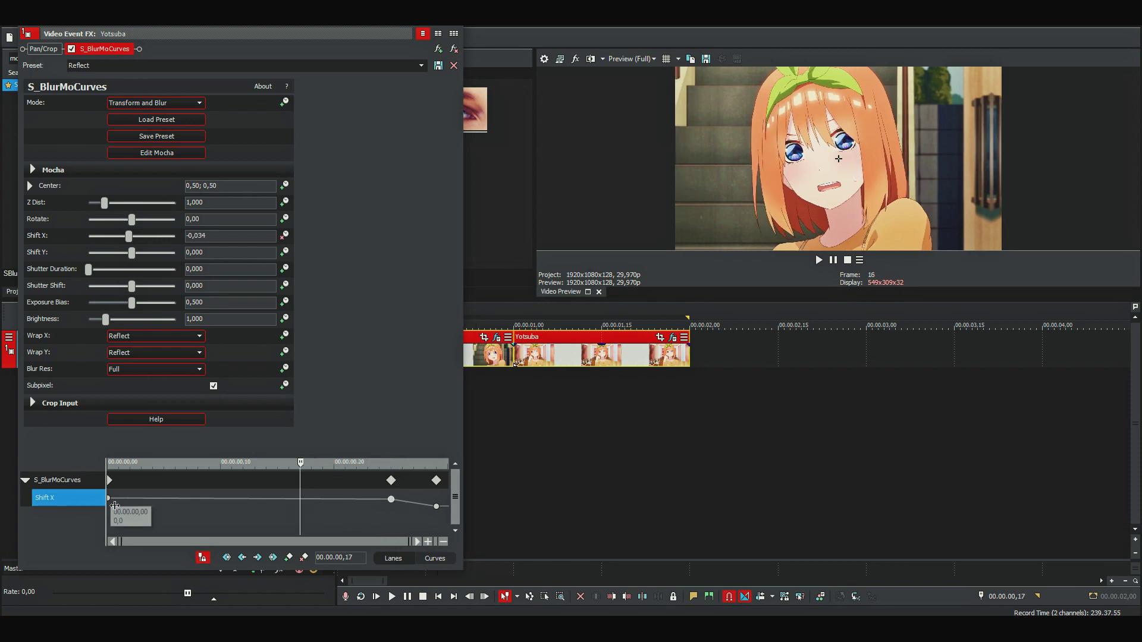
{"action": "left_click_drag", "start_coordinate": [107, 501], "coordinate": [299, 498]}
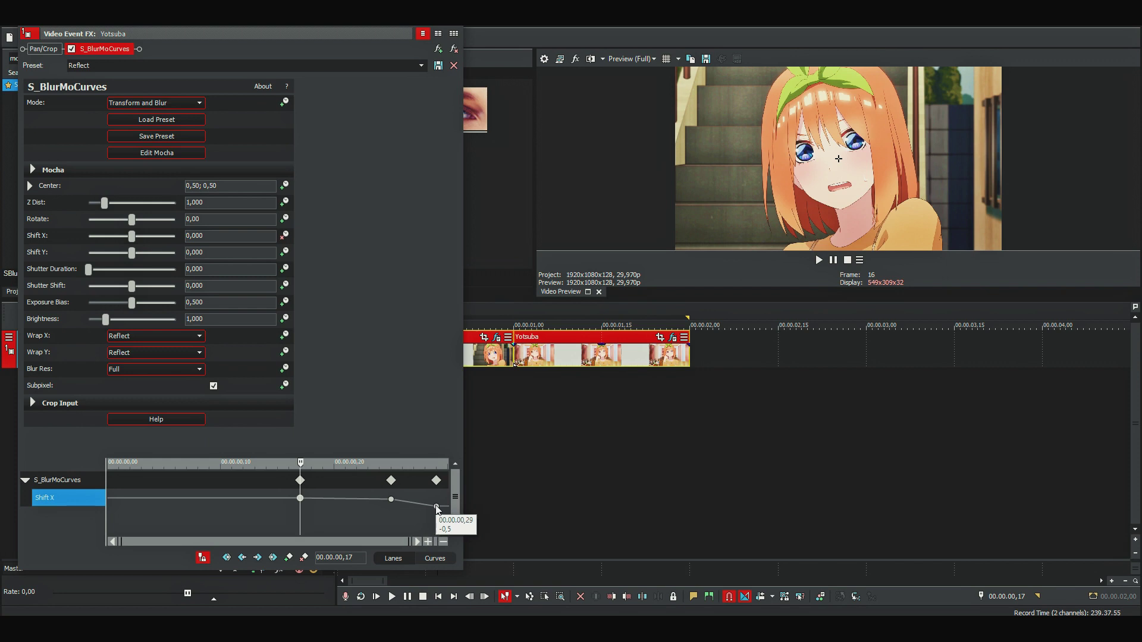
Give the keyframe manual interpolation and view Shift X as an editable curve.
{"action": "right_click", "coordinate": [390, 501]}
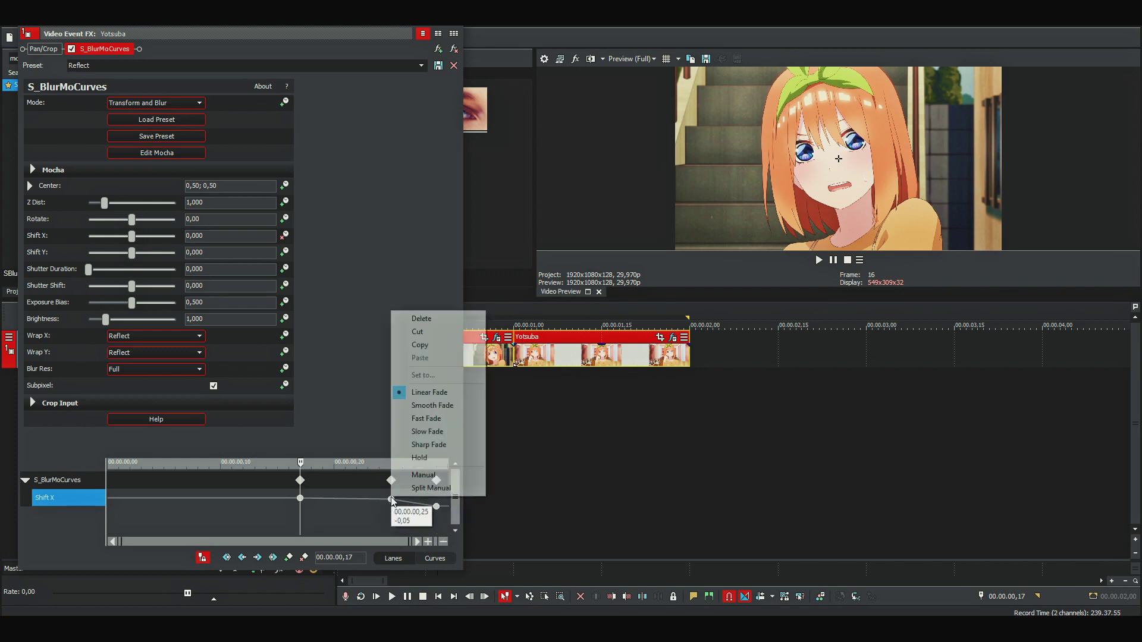
{"action": "left_click", "coordinate": [447, 474]}
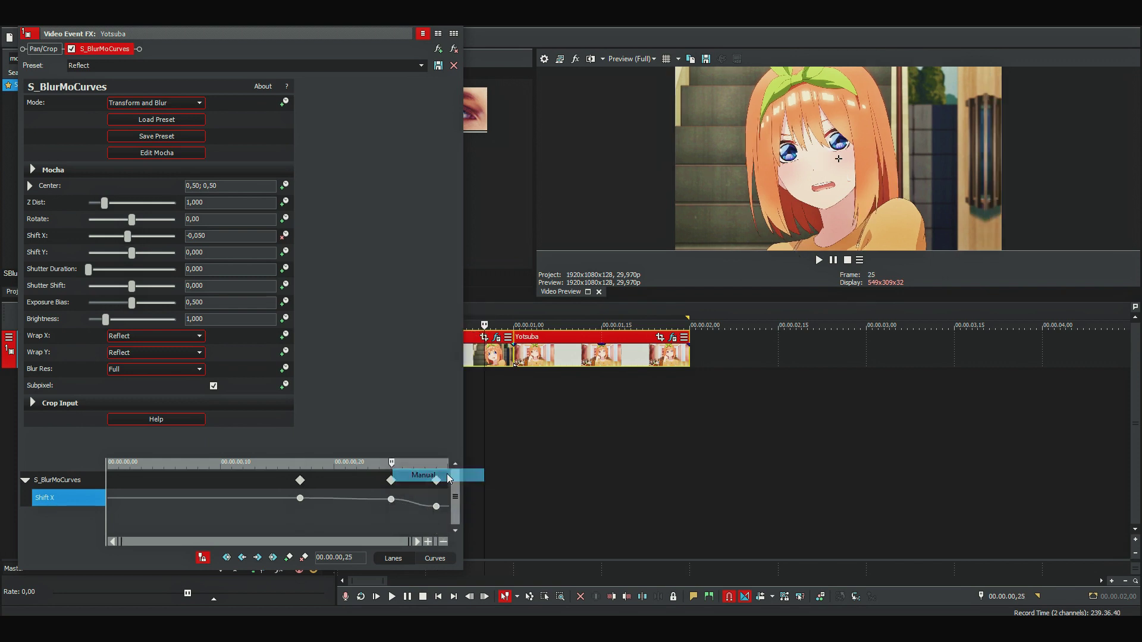
{"action": "left_click", "coordinate": [442, 560]}
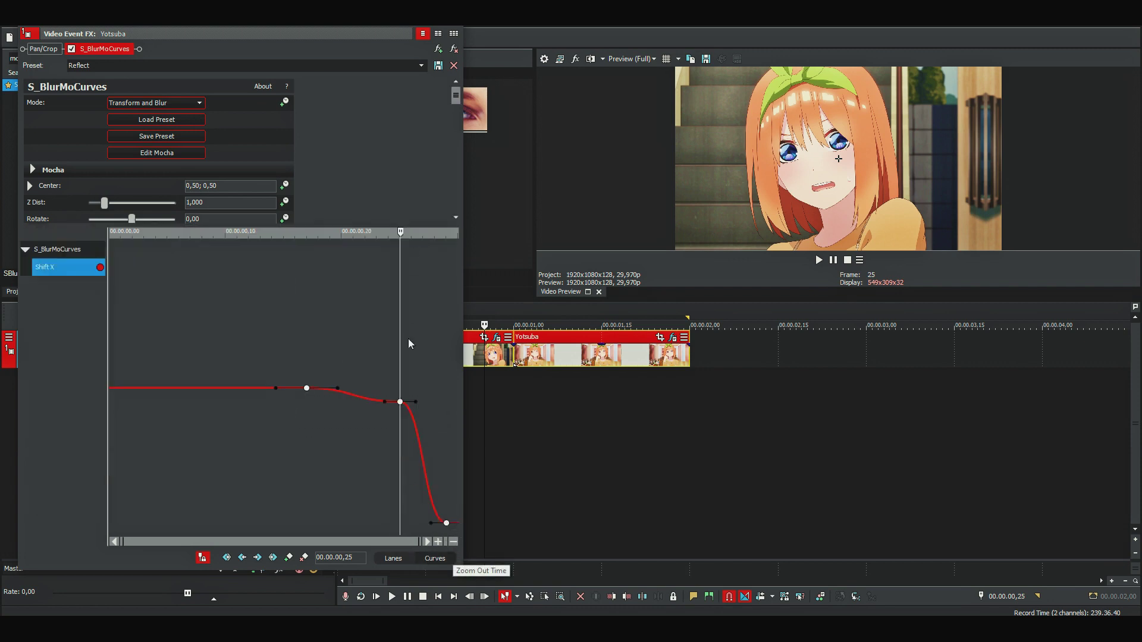
Drag the tangent handles so Shift X stays flat then plunges steeply, and close the settings.
{"action": "left_click_drag", "start_coordinate": [365, 399], "coordinate": [324, 389]}
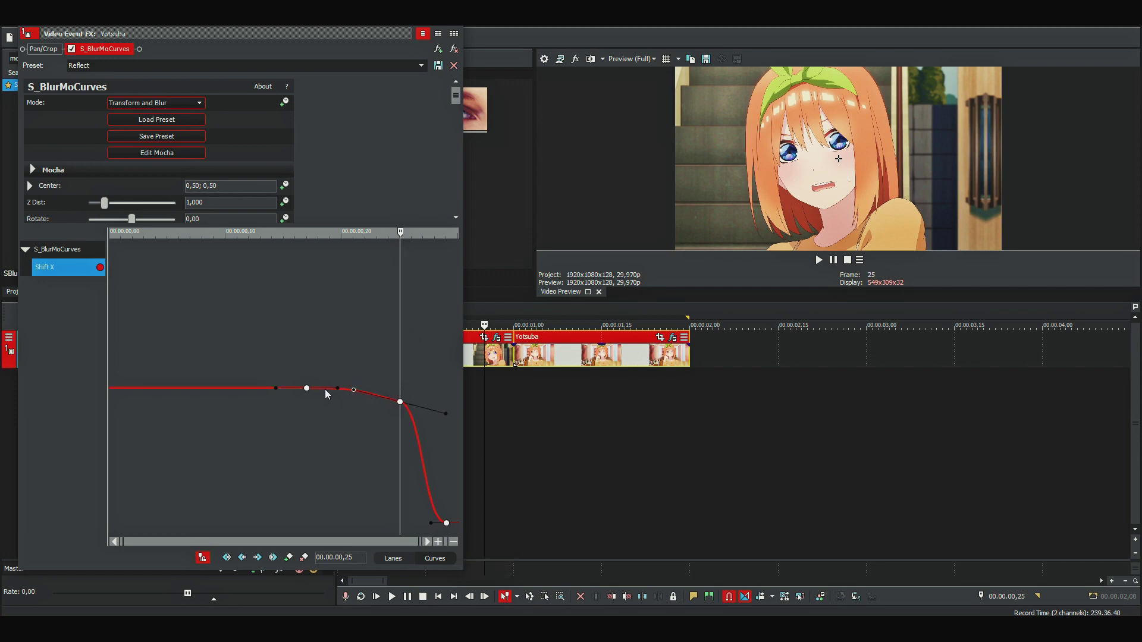
{"action": "left_click_drag", "start_coordinate": [430, 523], "coordinate": [345, 315]}
{"action": "left_click", "coordinate": [453, 33]}
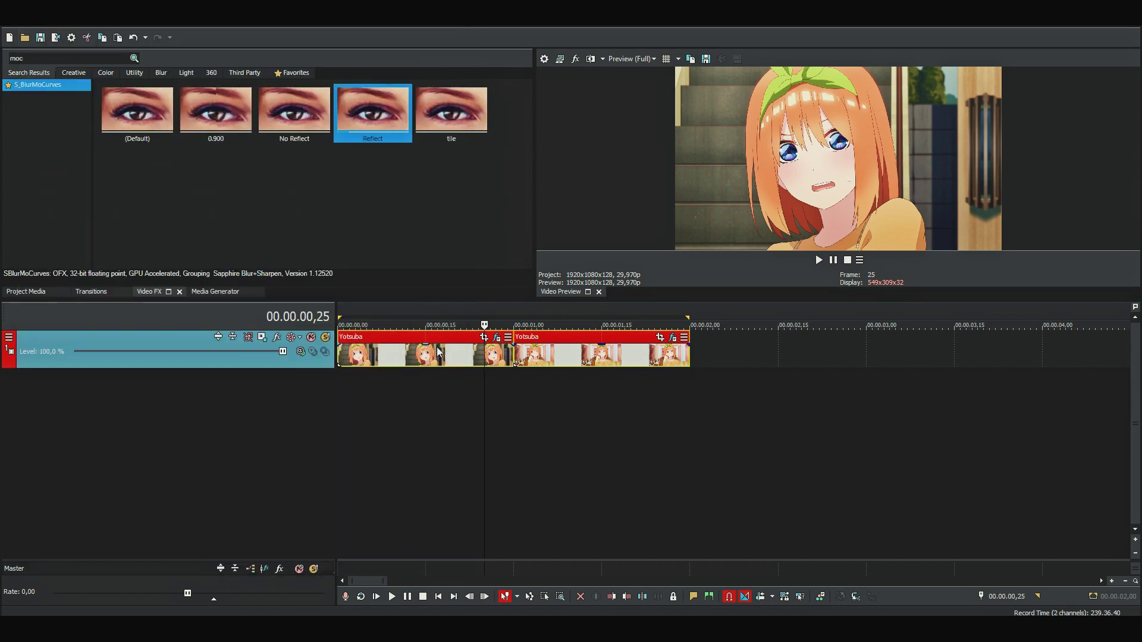
Play the transition from frame 17, lowering preview quality to Preview > Quarter.
{"action": "left_click", "coordinate": [437, 376]}
{"action": "key", "text": "space"}
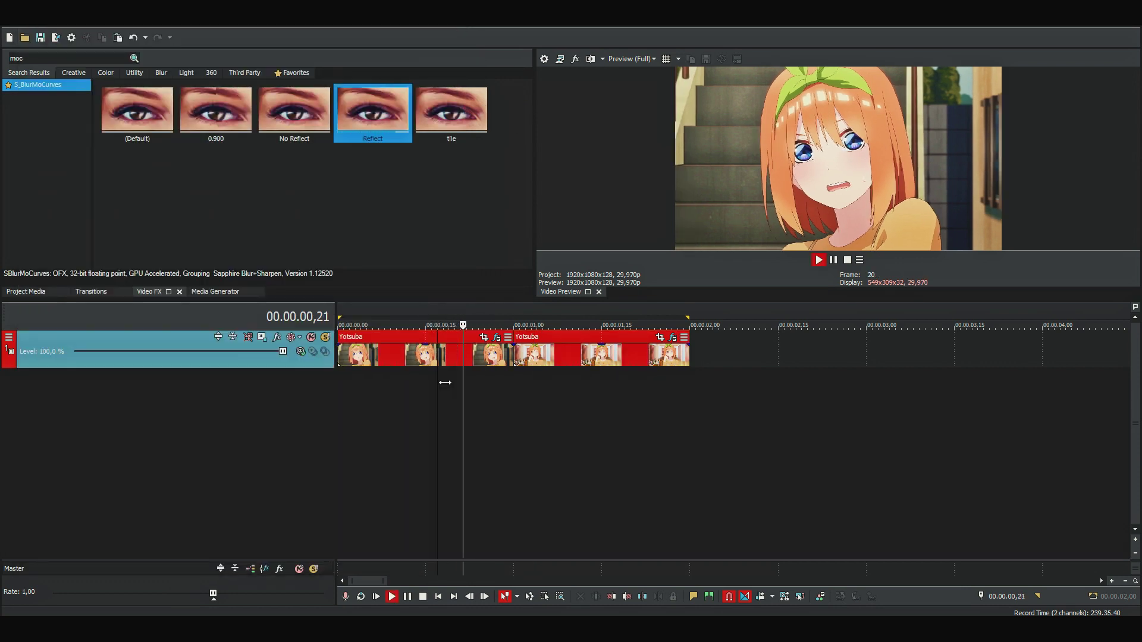
{"action": "key", "text": "space"}
{"action": "left_click", "coordinate": [650, 62]}
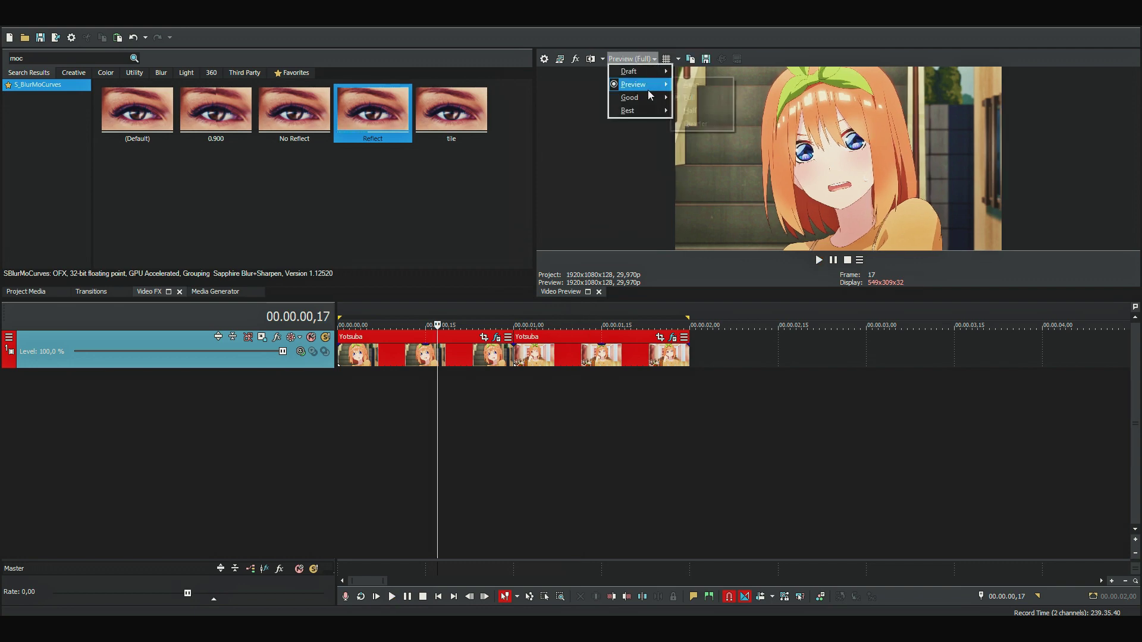
{"action": "left_click", "coordinate": [690, 125]}
{"action": "key", "text": "space"}
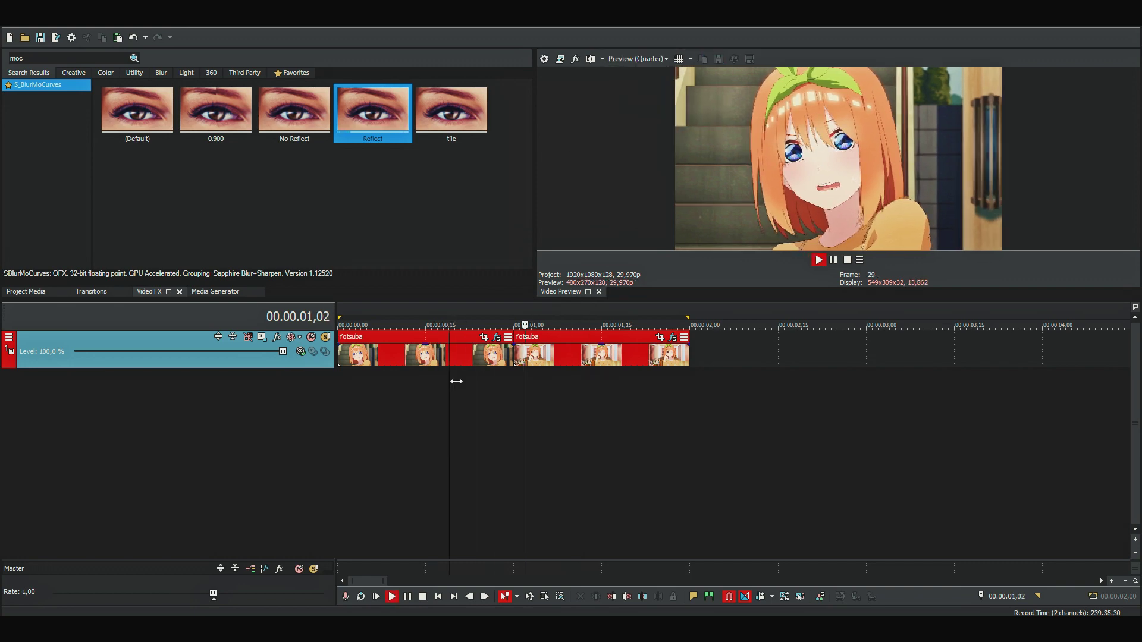
{"action": "key", "text": "space"}
{"action": "key", "text": "space"}
{"action": "key", "text": "space"}
{"action": "key", "text": "space"}
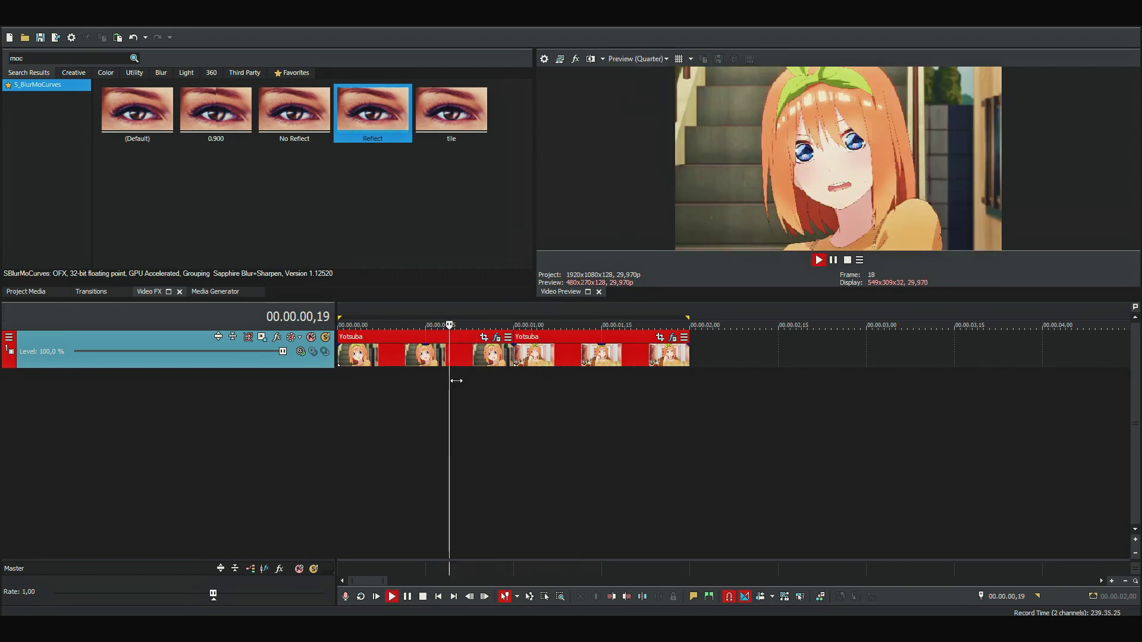
{"action": "key", "text": "k"}
Go to the second Yotsuba clip's start and bring up its effect settings.
{"action": "left_click", "coordinate": [522, 366]}
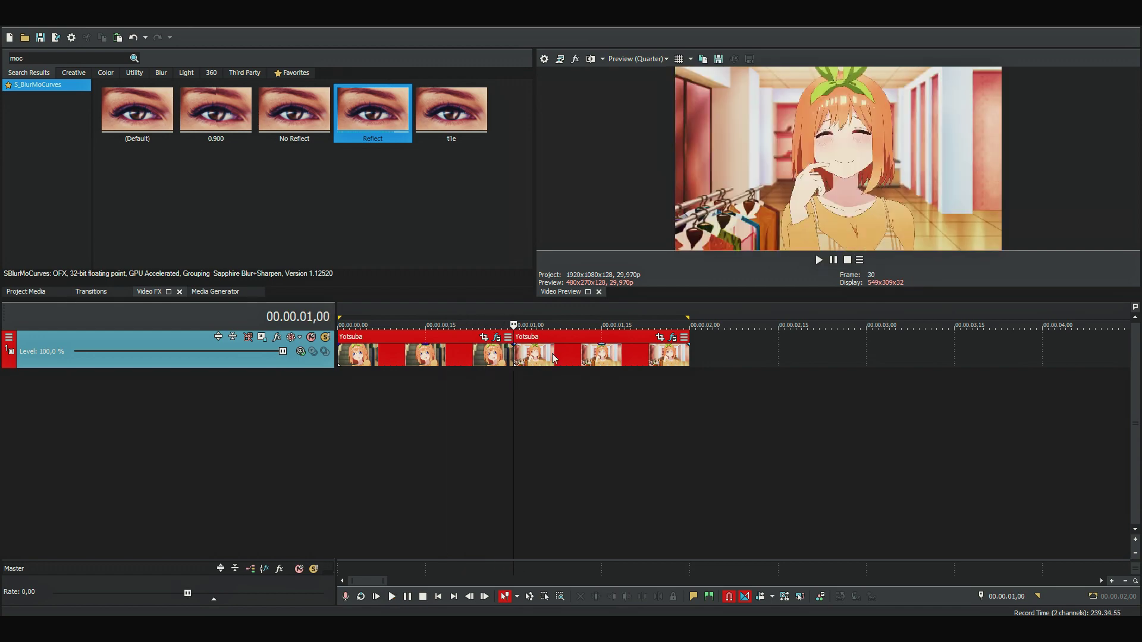
{"action": "left_click", "coordinate": [673, 338]}
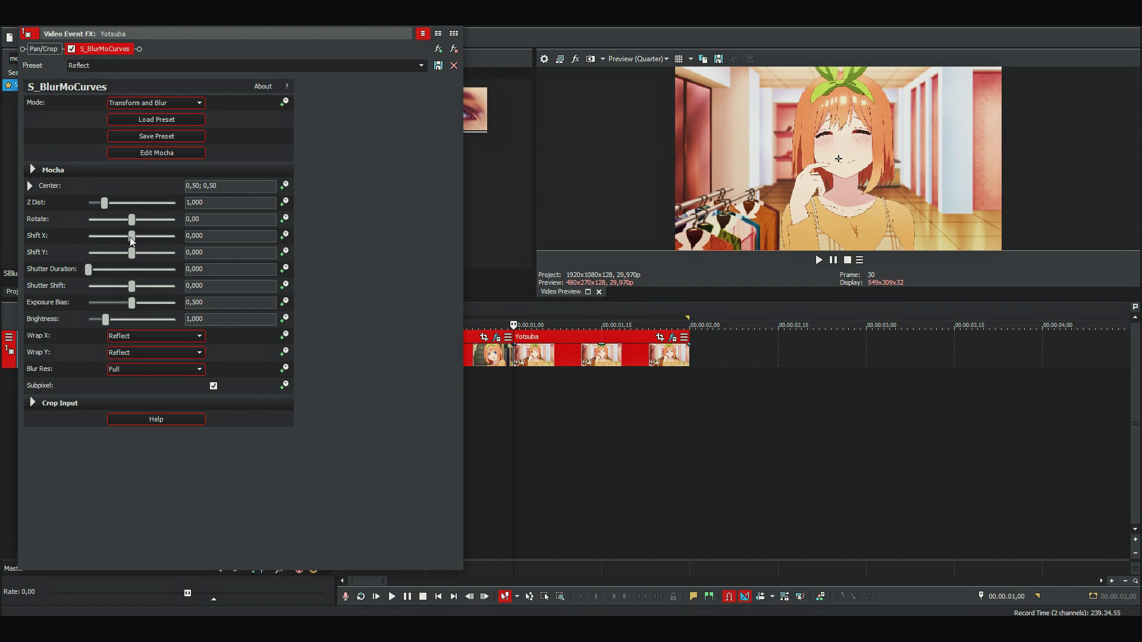
Set Shift X to 0,500 at the clip start and enable its keyframe animation.
{"action": "mouse_move", "coordinate": [129, 237]}
{"action": "left_mouse_down"}
{"action": "mouse_move", "coordinate": [206, 242]}
{"action": "mouse_move", "coordinate": [182, 246]}
{"action": "left_mouse_up"}
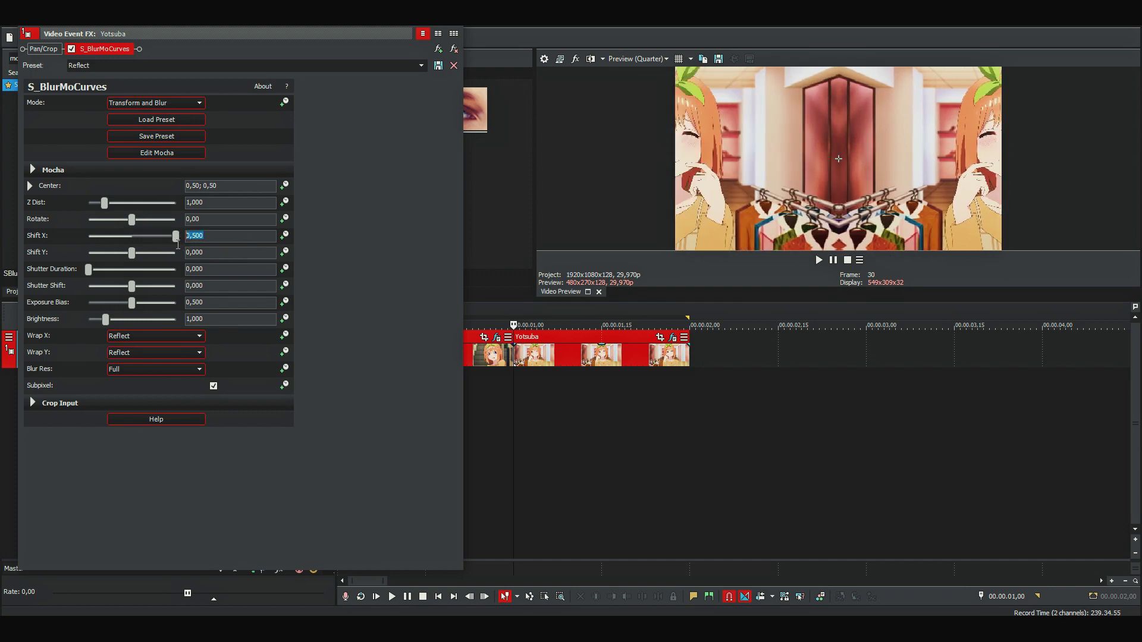
{"action": "left_click", "coordinate": [235, 241]}
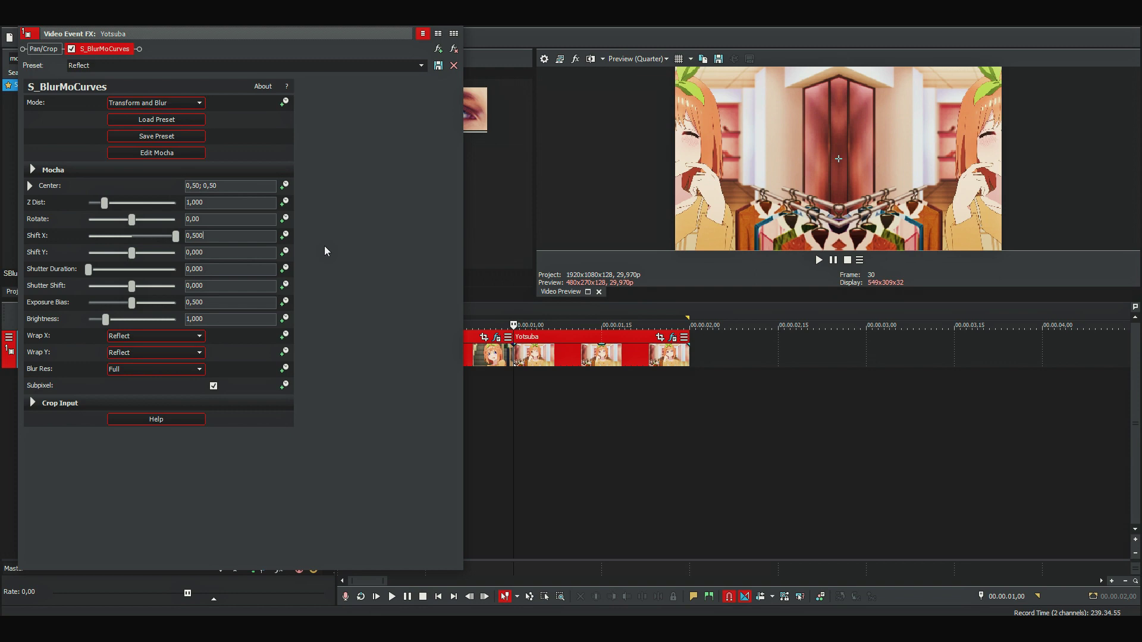
{"action": "left_click", "coordinate": [285, 234]}
{"action": "left_click", "coordinate": [116, 491]}
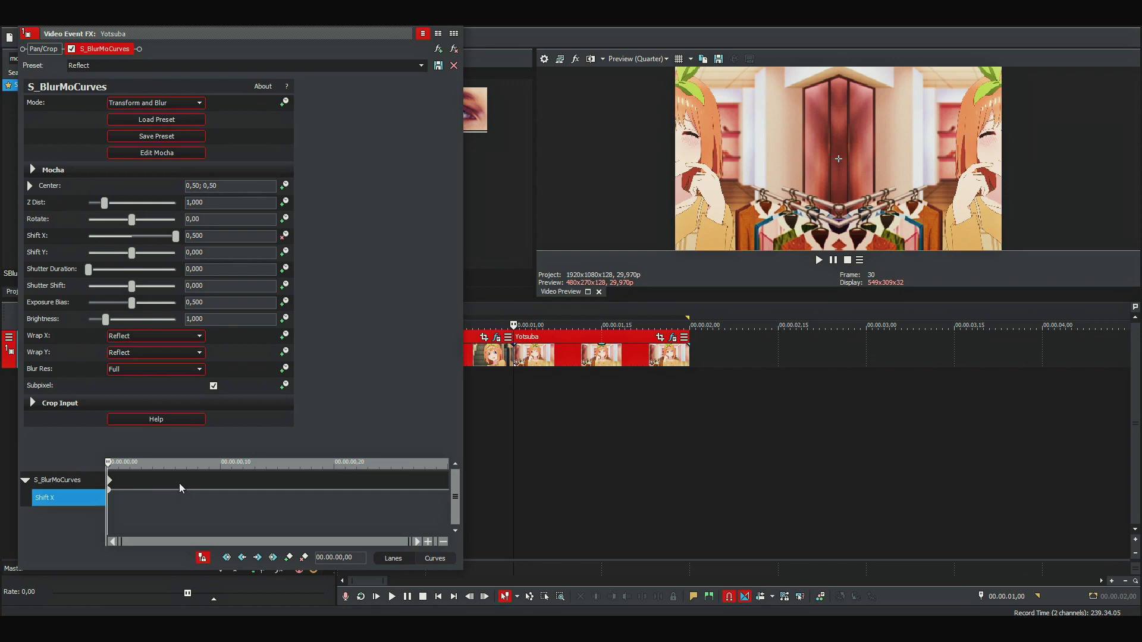
Keyframe Shift X to 0,100 four frames in and 0,000 at frame 12.
{"action": "key", "text": "Right"}
{"action": "key", "text": "Right"}
{"action": "key", "text": "Right"}
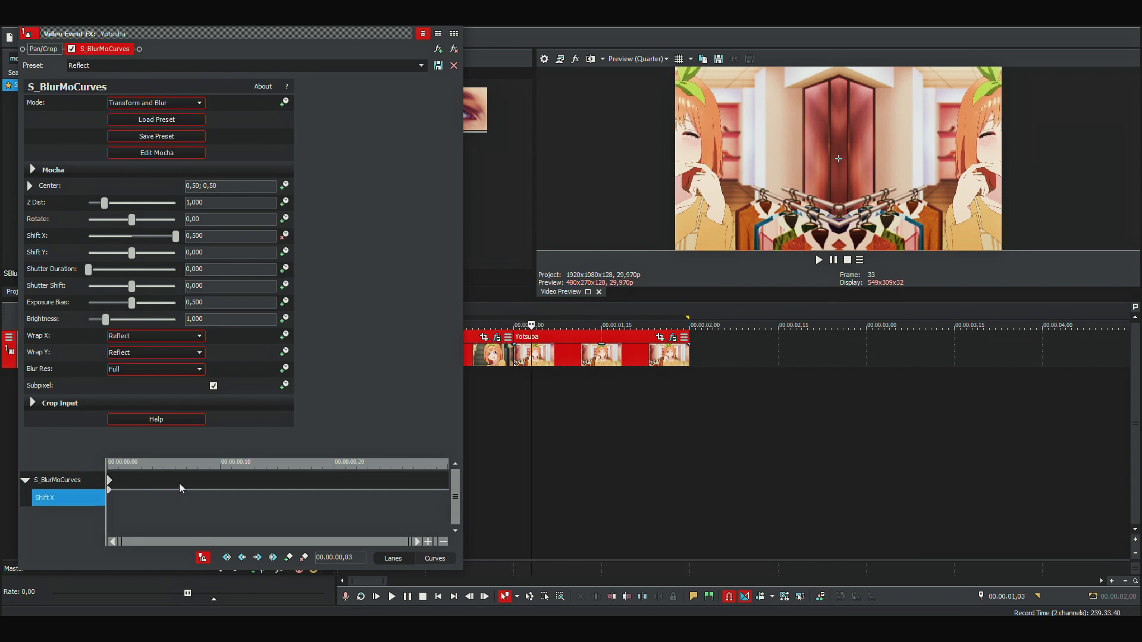
{"action": "key", "text": "Right"}
{"action": "double_click", "coordinate": [199, 236]}
{"action": "type", "text": "0,1"}
{"action": "key", "text": "Return"}
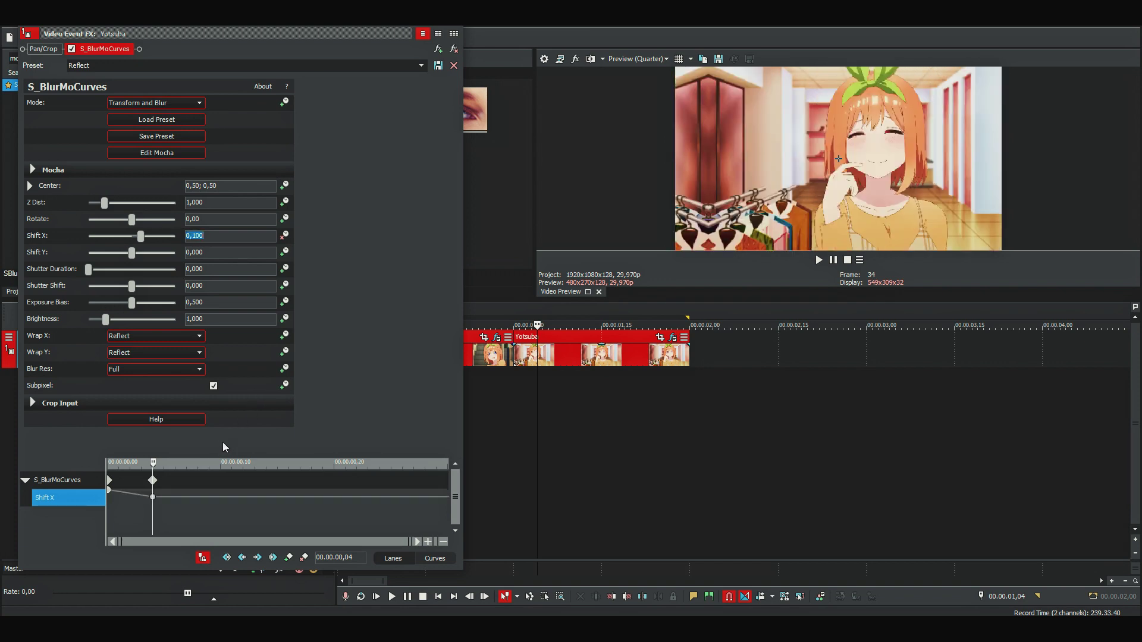
{"action": "left_click", "coordinate": [154, 497]}
{"action": "key", "text": "Right"}
{"action": "key", "text": "Right"}
{"action": "key", "text": "Right"}
{"action": "key", "text": "Right"}
{"action": "key", "text": "Right"}
{"action": "key", "text": "Right"}
{"action": "key", "text": "Right"}
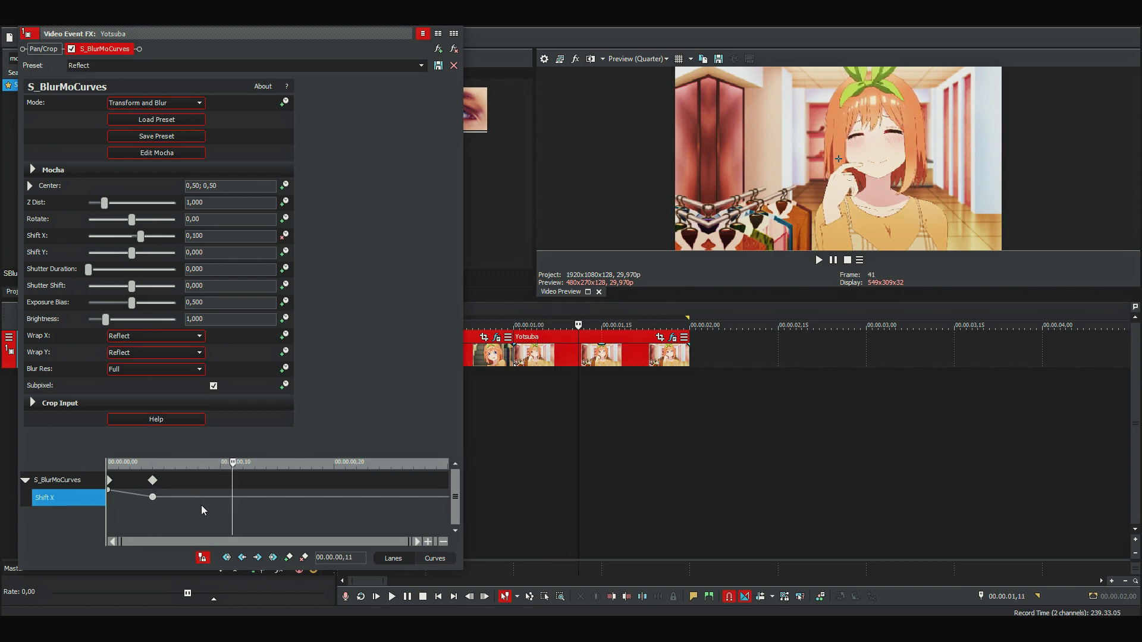
{"action": "key", "text": "Right"}
{"action": "double_click", "coordinate": [140, 236]}
{"action": "left_click", "coordinate": [252, 496]}
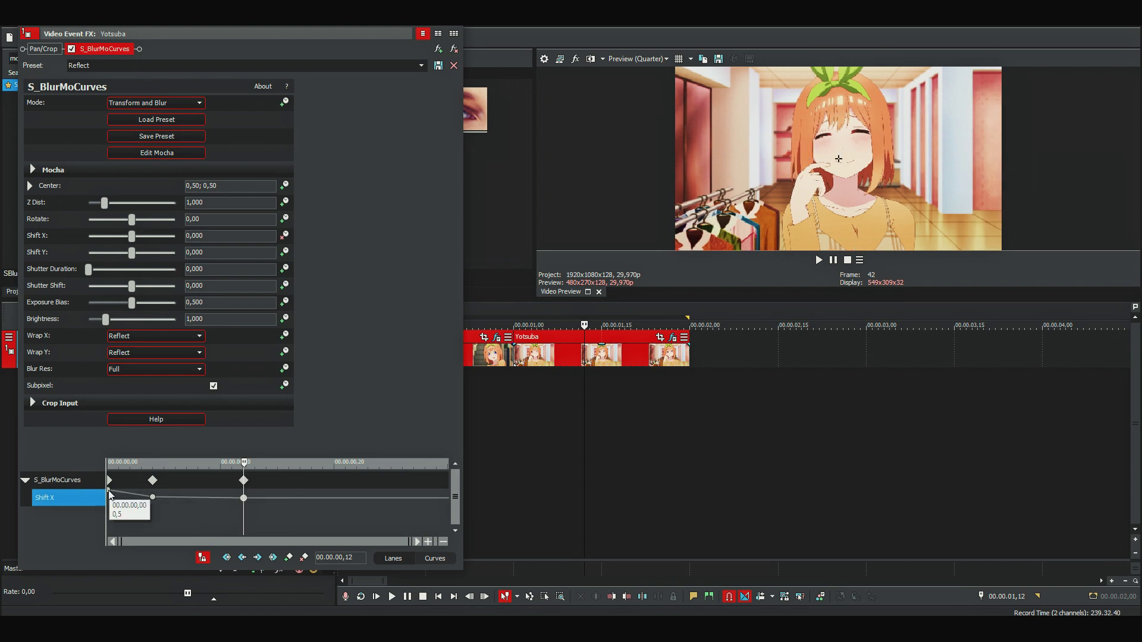
Make the first Shift X keyframe manual and switch to an enlarged curve view.
{"action": "right_click", "coordinate": [111, 492]}
{"action": "left_click", "coordinate": [181, 469]}
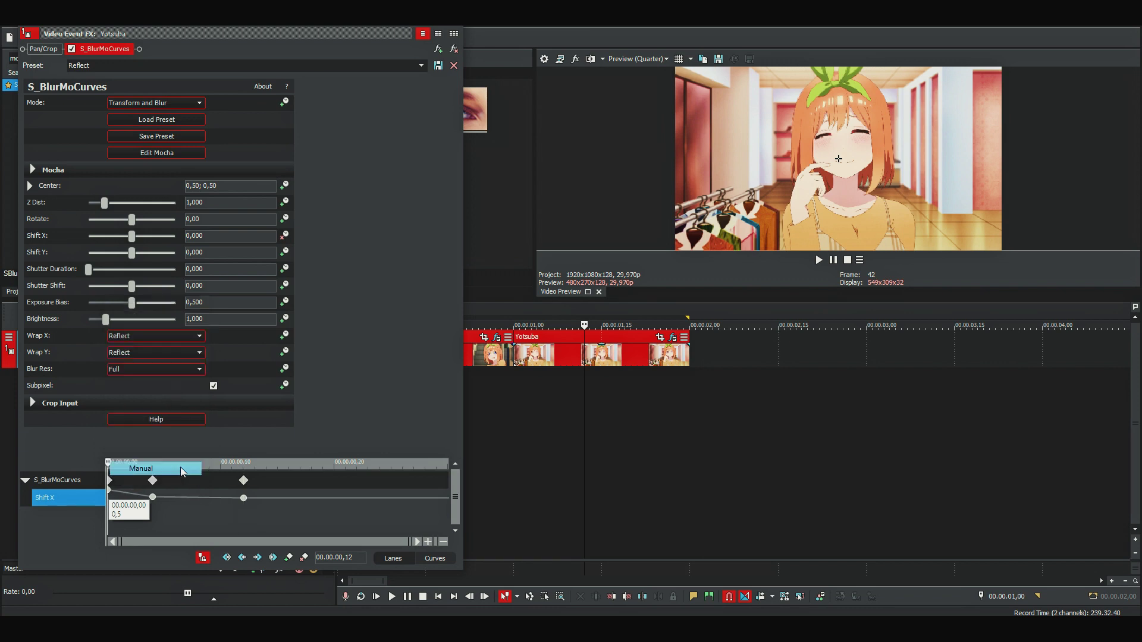
{"action": "left_click", "coordinate": [453, 556]}
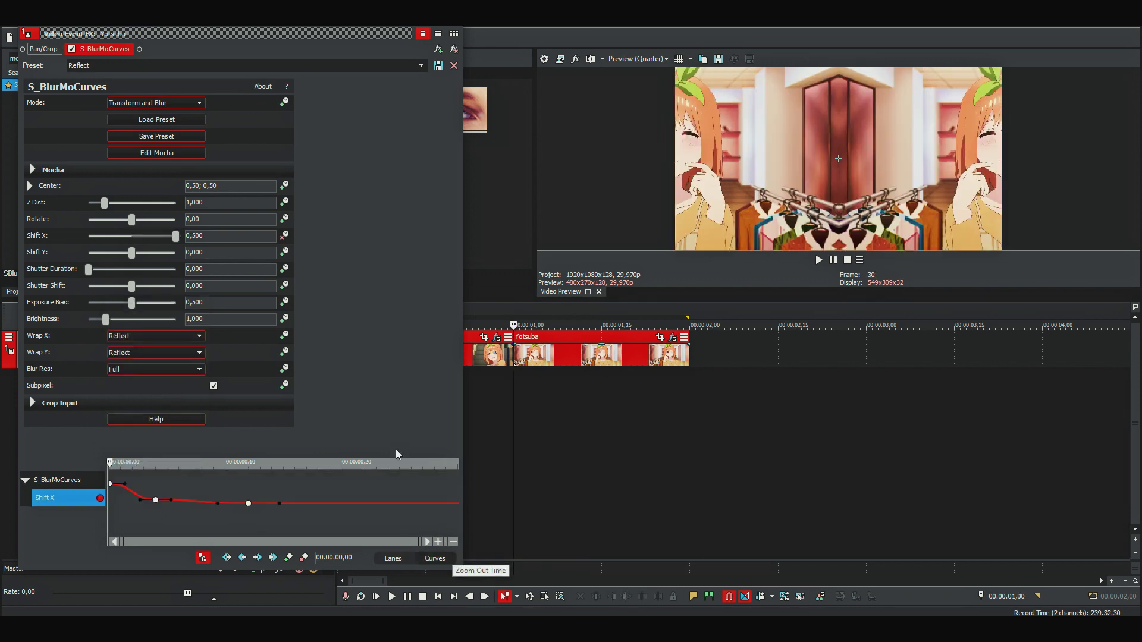
{"action": "left_click_drag", "start_coordinate": [396, 330], "coordinate": [267, 186]}
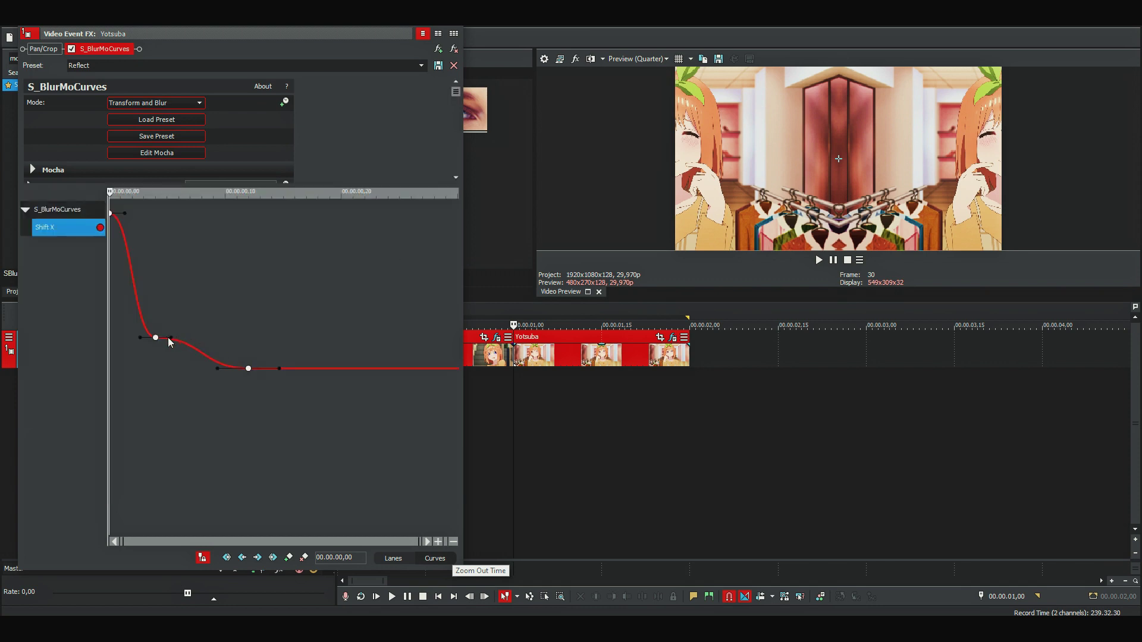
Steepen the curve's initial drop, ease it into 0, and close the settings.
{"action": "left_click_drag", "start_coordinate": [168, 338], "coordinate": [283, 369]}
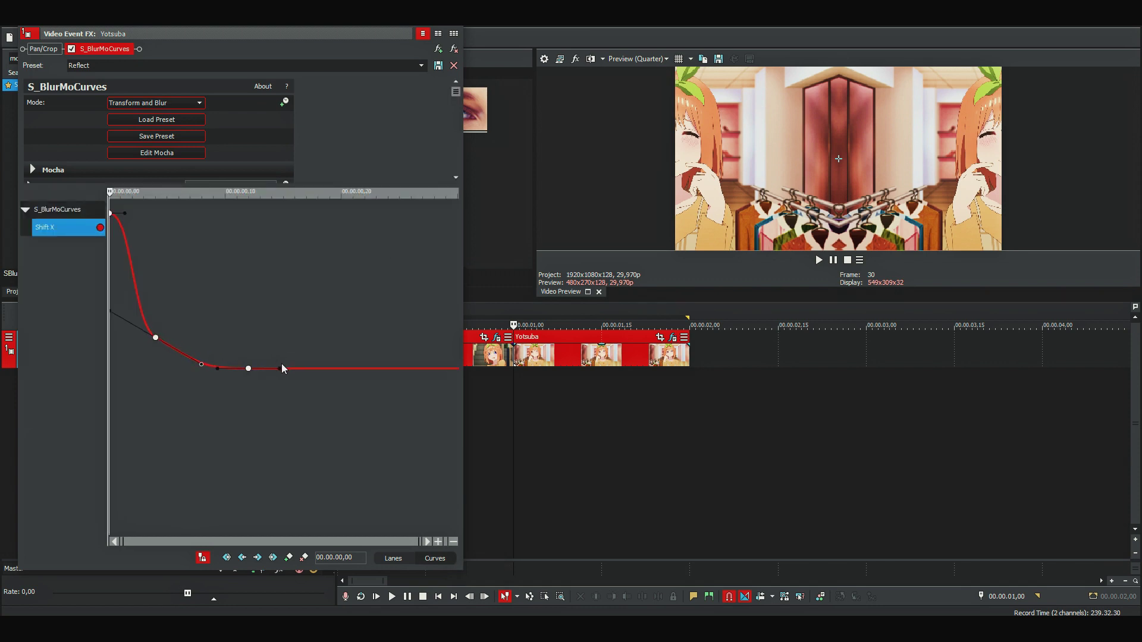
{"action": "left_click_drag", "start_coordinate": [125, 215], "coordinate": [154, 406]}
{"action": "left_click", "coordinate": [454, 33]}
Play the transition briefly and scrub the playhead to frame 29.
{"action": "left_click", "coordinate": [442, 319]}
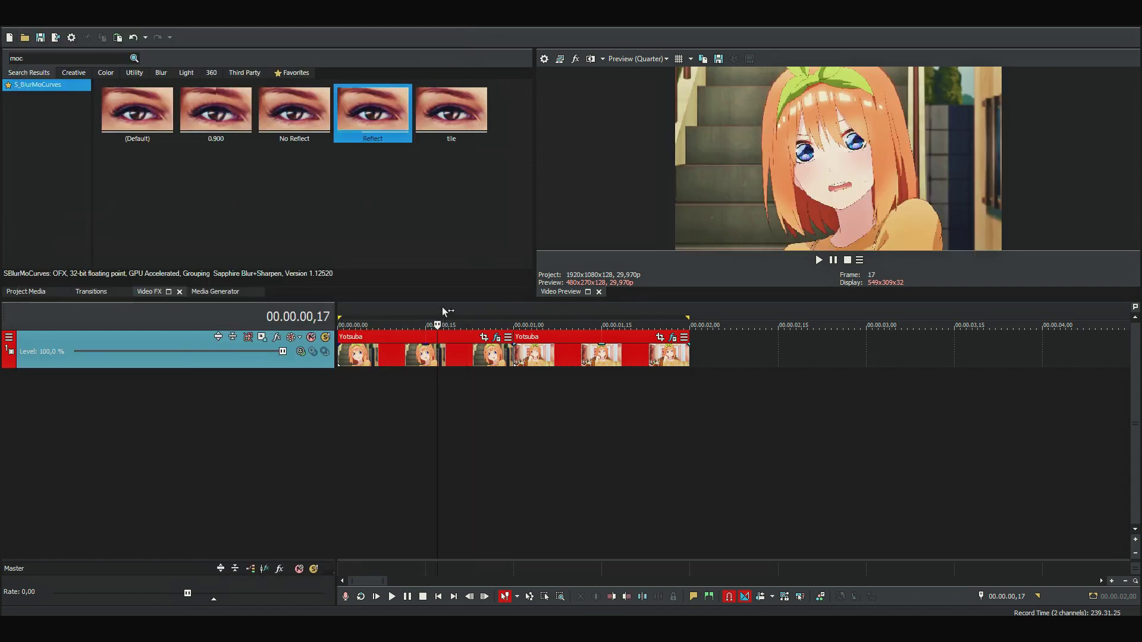
{"action": "key", "text": "space"}
{"action": "key", "text": "space"}
{"action": "key", "text": "space"}
{"action": "key", "text": "space"}
{"action": "key", "text": "space"}
{"action": "key", "text": "space"}
{"action": "key", "text": "space"}
{"action": "key", "text": "space"}
{"action": "key", "text": "space"}
{"action": "key", "text": "space"}
{"action": "left_click_drag", "start_coordinate": [485, 307], "coordinate": [509, 308]}
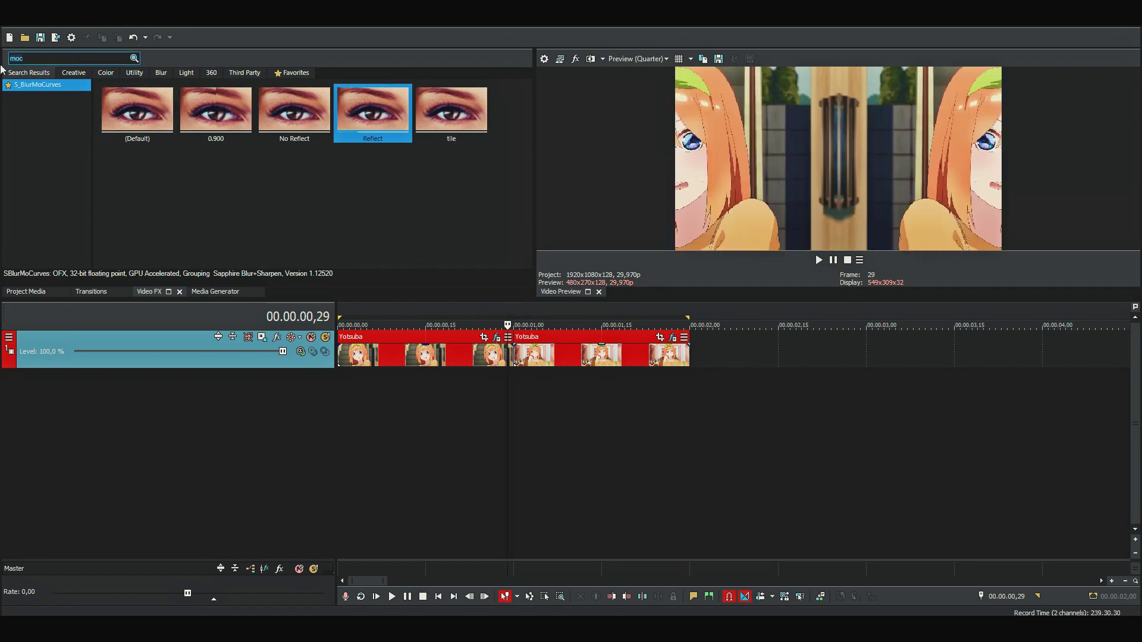
Search 'dir', compare S_BlurDirectional, and choose BCC Directional Blur's (Default) preset.
{"action": "key", "text": "BackSpace"}
{"action": "key", "text": "BackSpace"}
{"action": "key", "text": "BackSpace"}
{"action": "type", "text": "dir"}
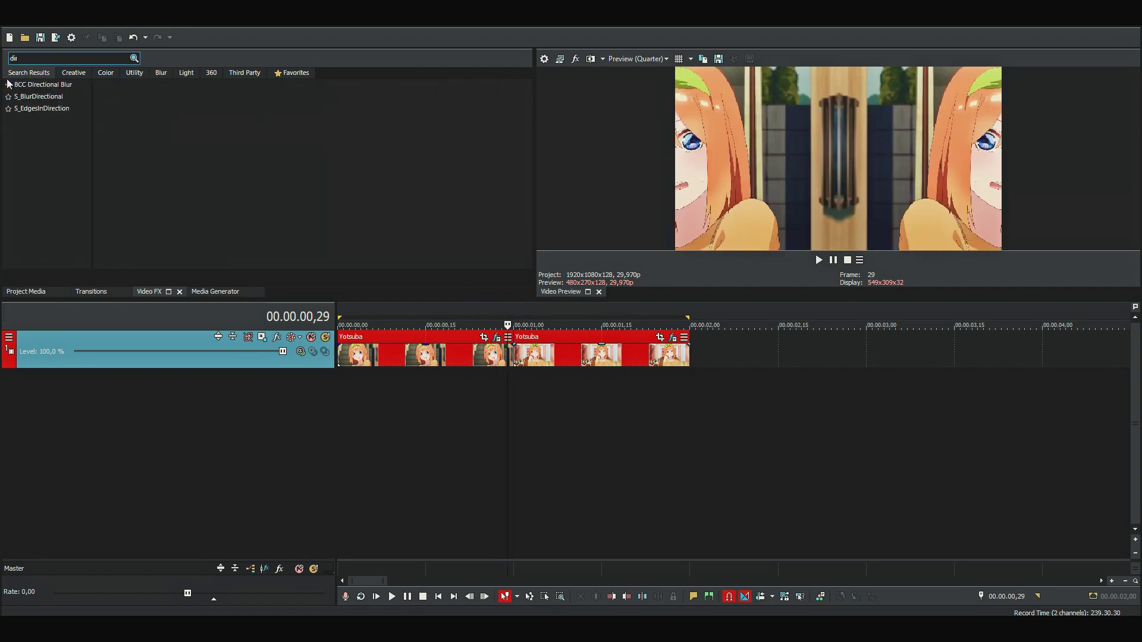
{"action": "left_click", "coordinate": [9, 83]}
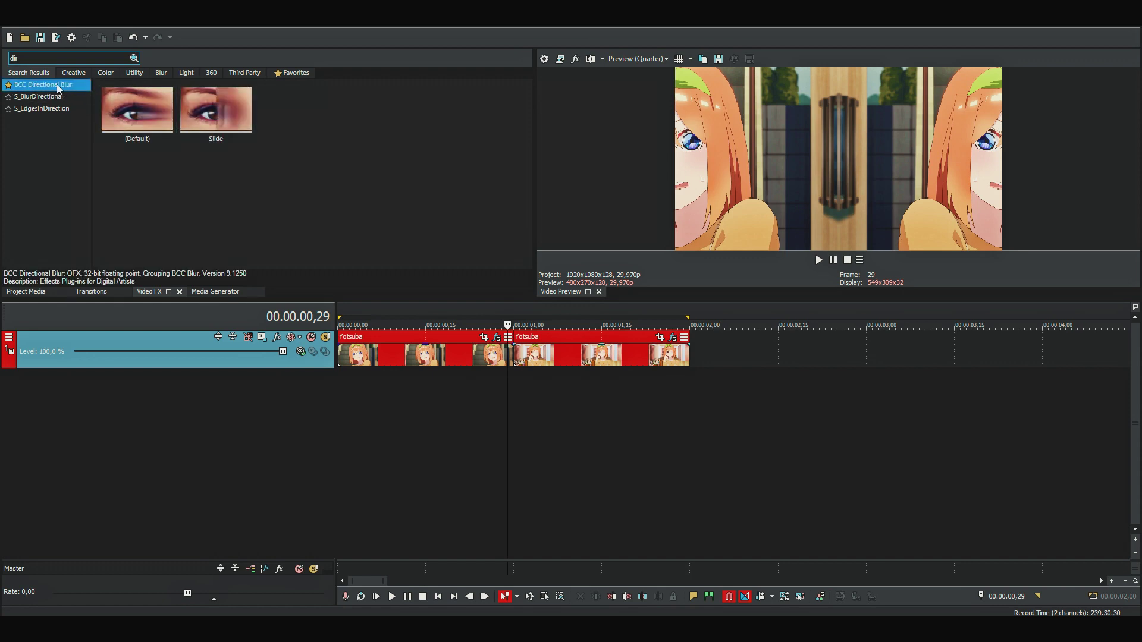
{"action": "left_click", "coordinate": [53, 97]}
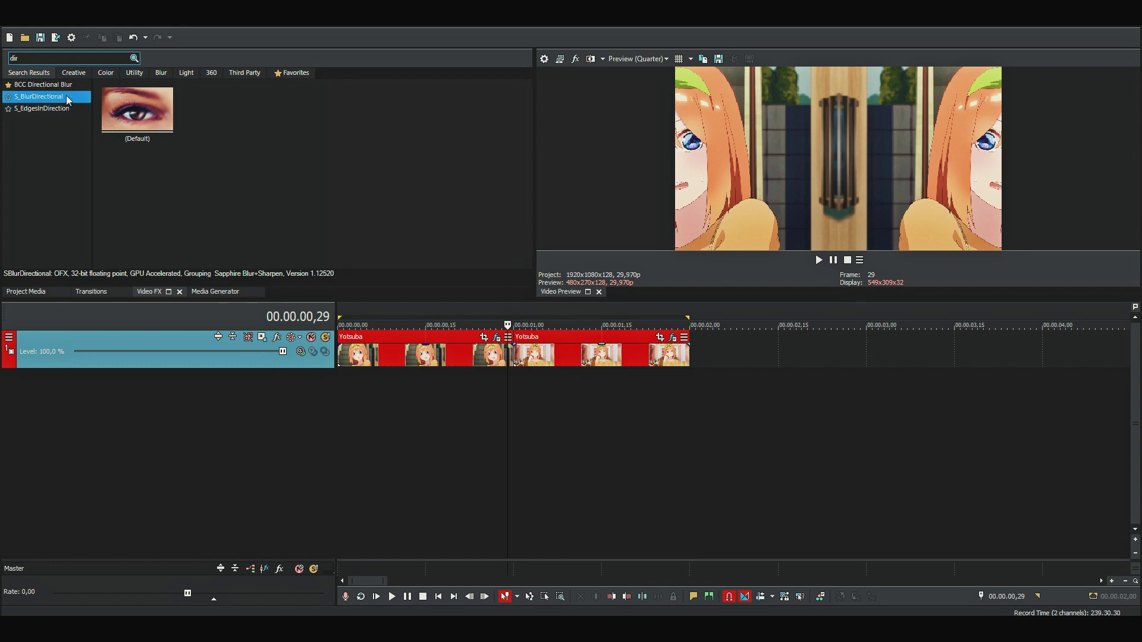
{"action": "left_click", "coordinate": [46, 84]}
{"action": "left_click", "coordinate": [142, 129]}
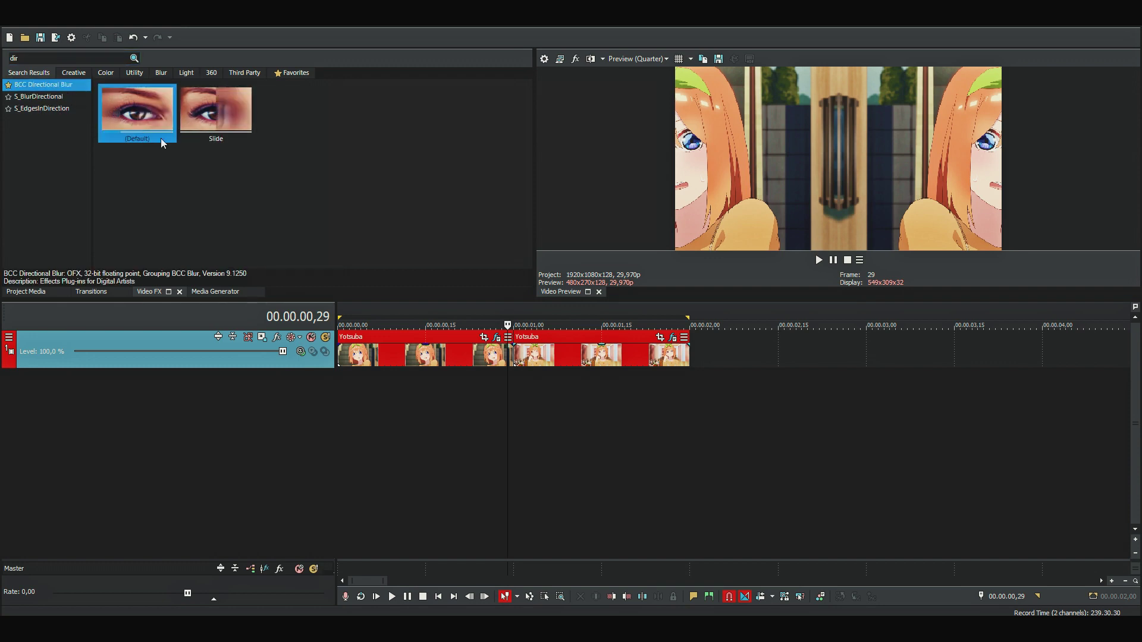
Add BCC Directional Blur with Blur Amount 50,00 keyframed at the clip's end.
{"action": "left_click_drag", "start_coordinate": [128, 116], "coordinate": [487, 348]}
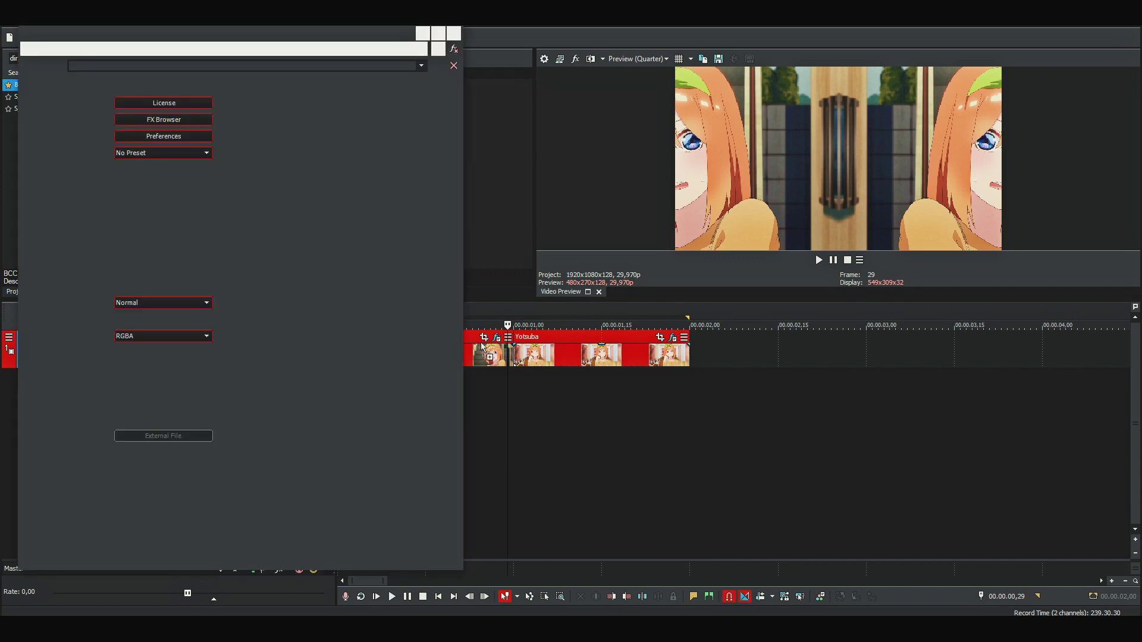
{"action": "left_click", "coordinate": [201, 185]}
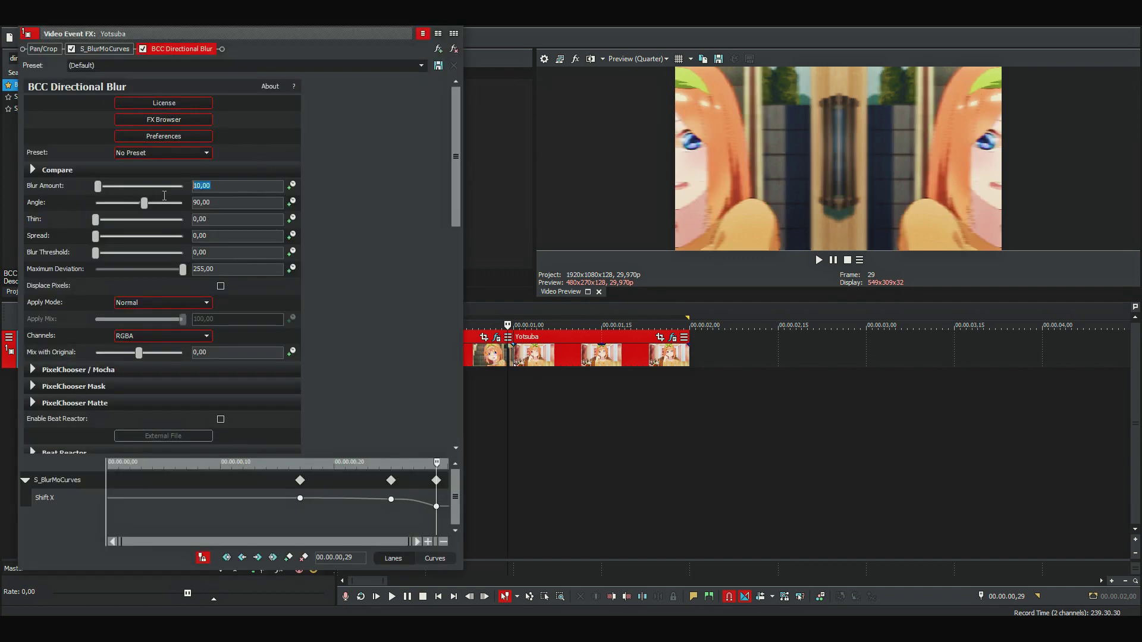
{"action": "type", "text": "50"}
{"action": "key", "text": "Return"}
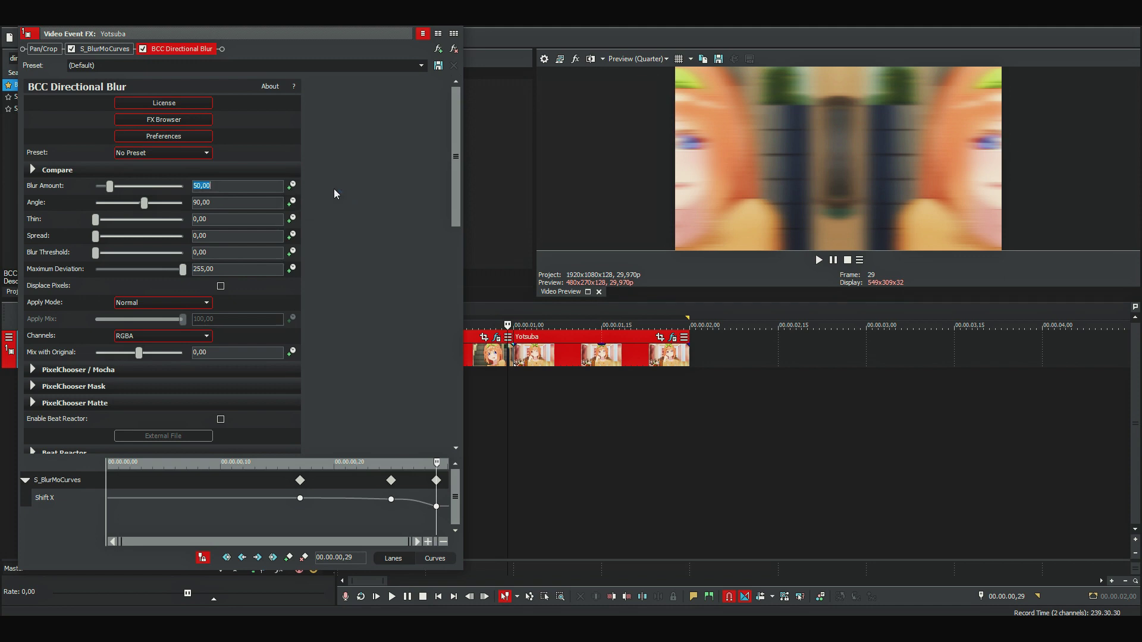
{"action": "left_click", "coordinate": [291, 186]}
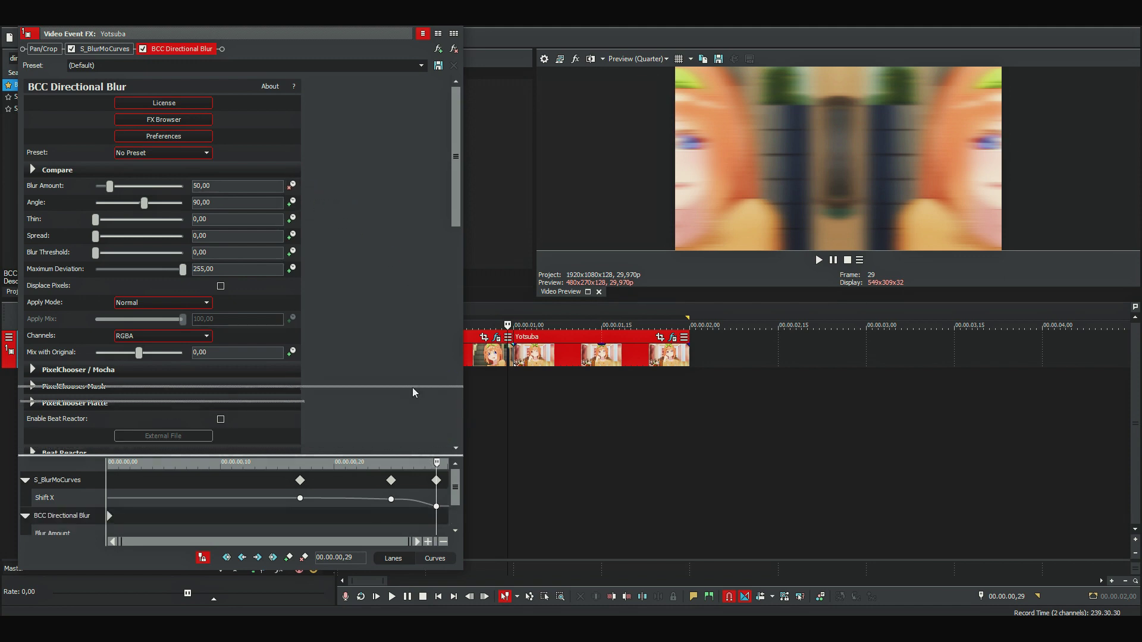
{"action": "left_click_drag", "start_coordinate": [430, 464], "coordinate": [402, 320]}
{"action": "left_click", "coordinate": [141, 404]}
{"action": "left_click_drag", "start_coordinate": [131, 403], "coordinate": [436, 401]}
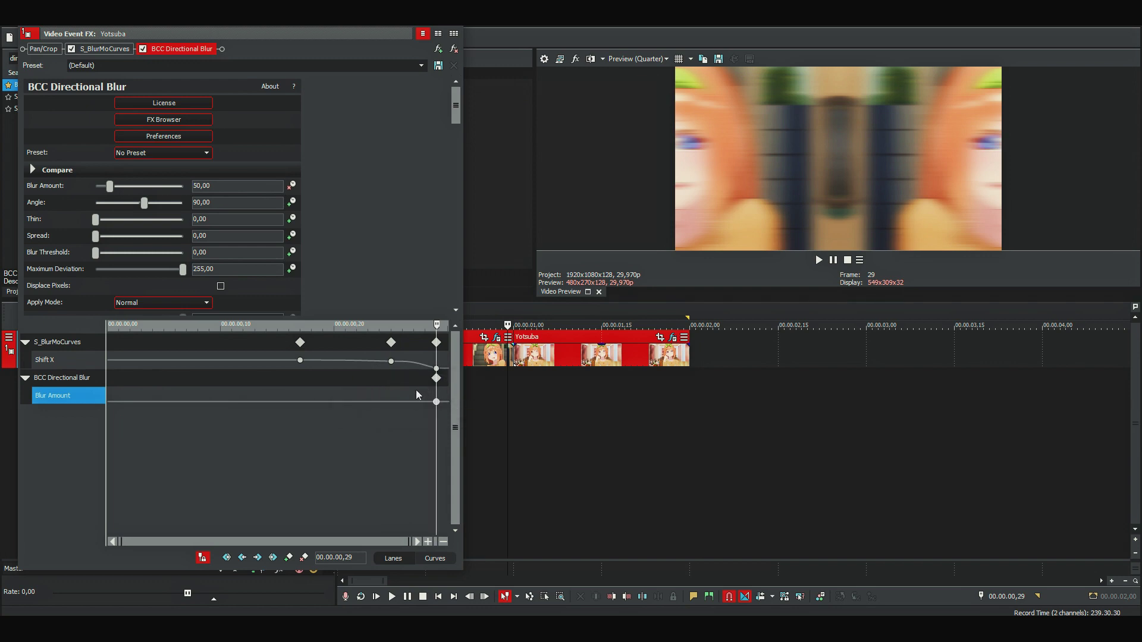
Keyframe Blur Amount to 5 at frame 25 and 0 at frame 17.
{"action": "left_click_drag", "start_coordinate": [415, 403], "coordinate": [393, 402]}
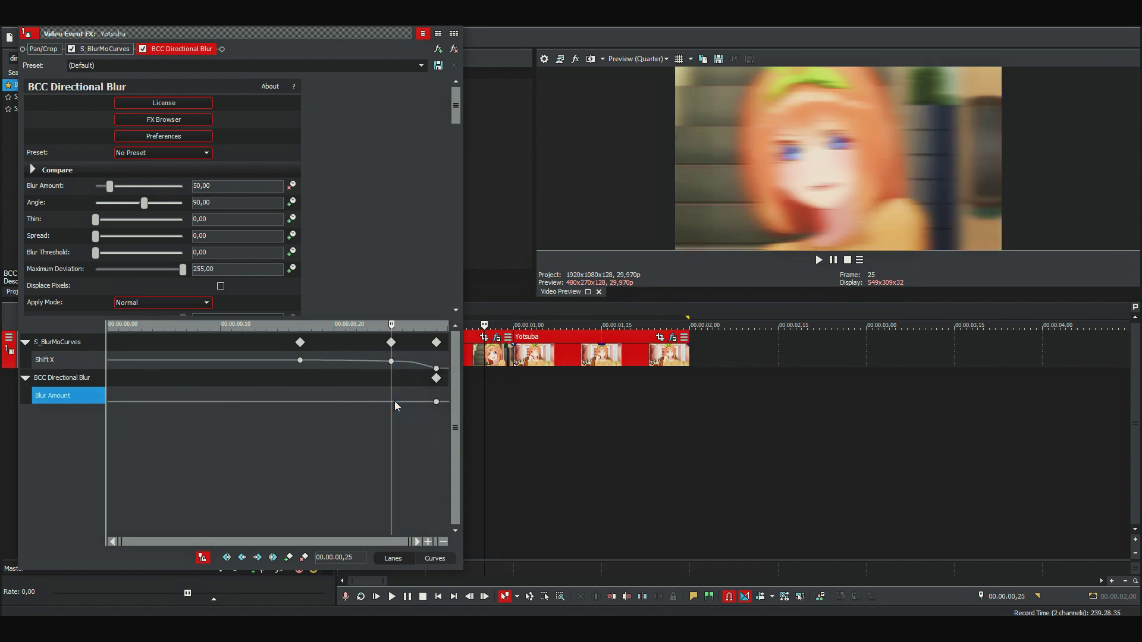
{"action": "double_click", "coordinate": [205, 186]}
{"action": "type", "text": "5"}
{"action": "key", "text": "Return"}
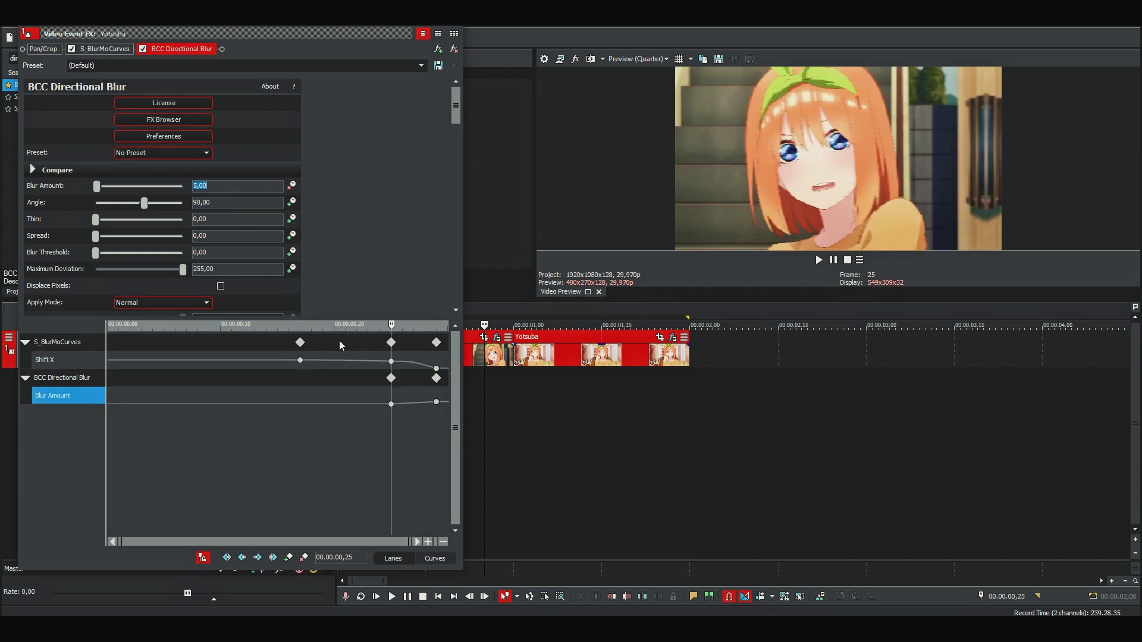
{"action": "left_click", "coordinate": [300, 407]}
{"action": "type", "text": "0"}
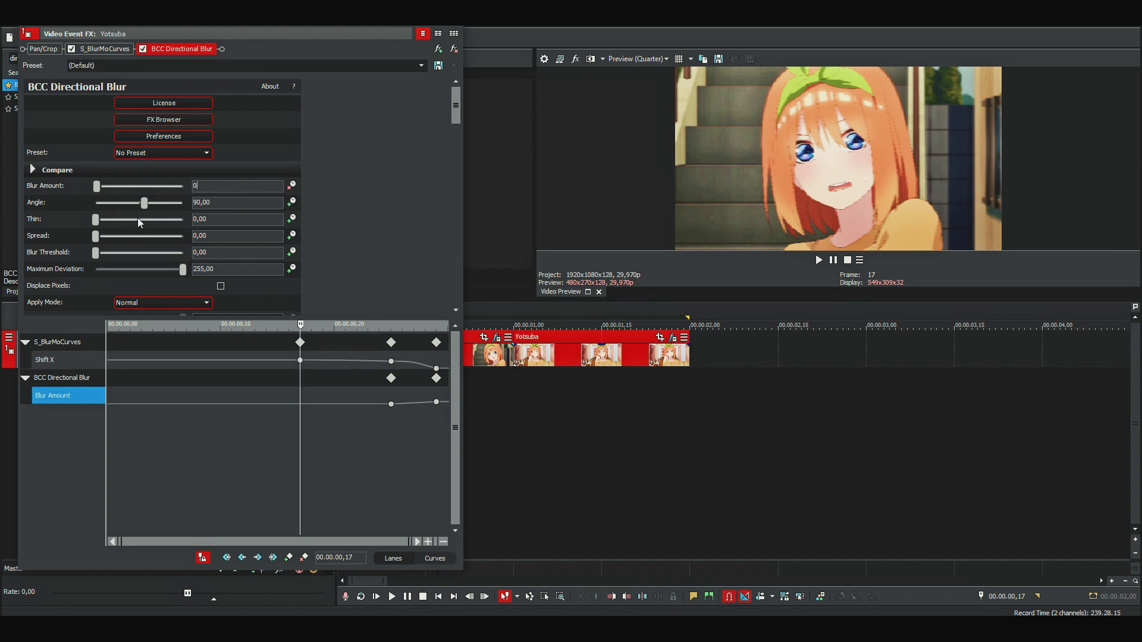
{"action": "key", "text": "Return"}
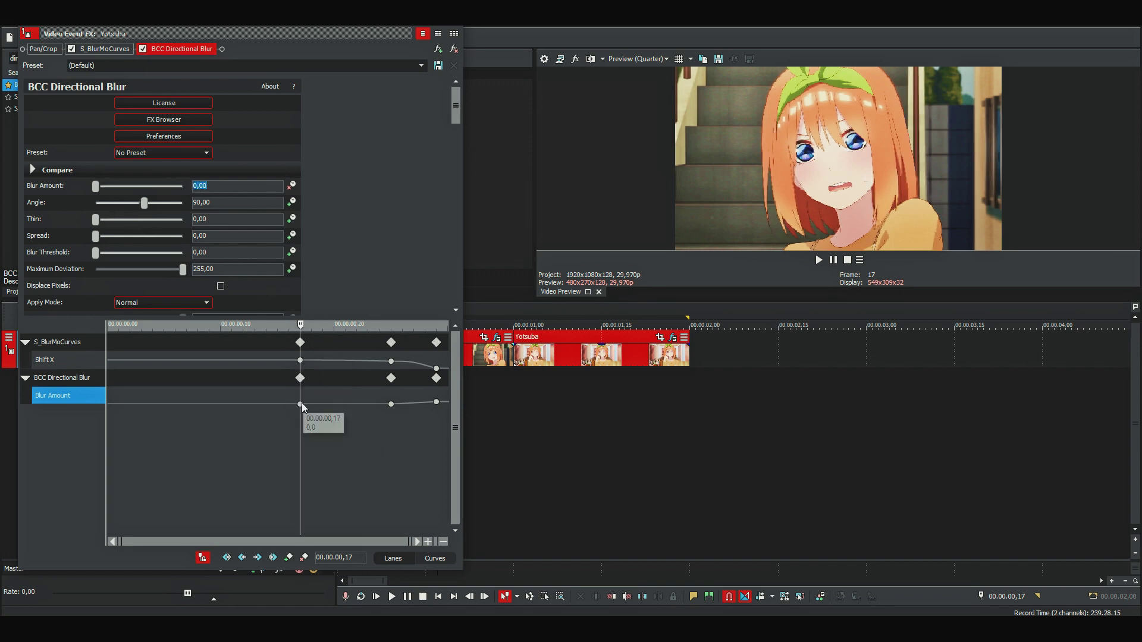
{"action": "left_click", "coordinate": [300, 404]}
{"action": "right_click", "coordinate": [436, 405]}
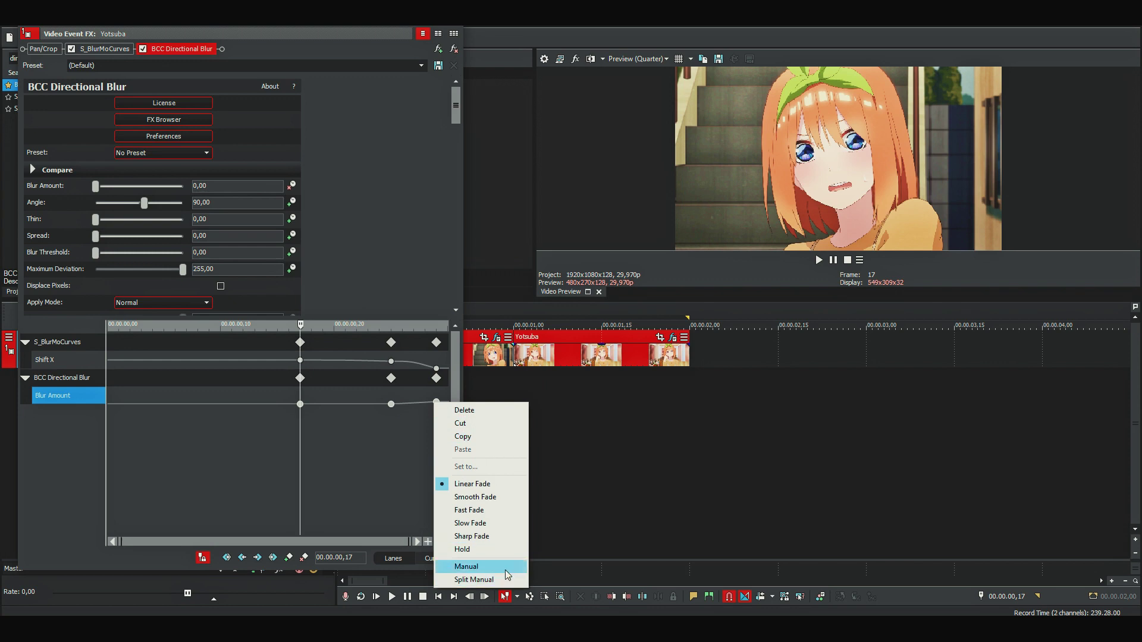
Make the last keyframe manual, steepen the curve's rise into 50, and close the effects window.
{"action": "left_click", "coordinate": [506, 565]}
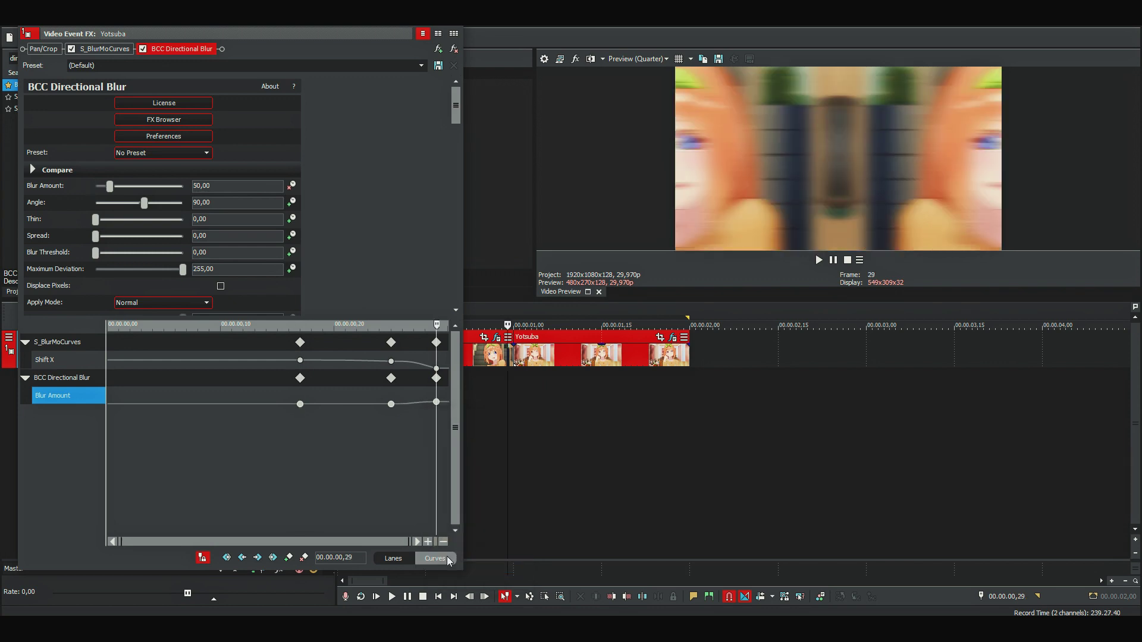
{"action": "left_click", "coordinate": [448, 557]}
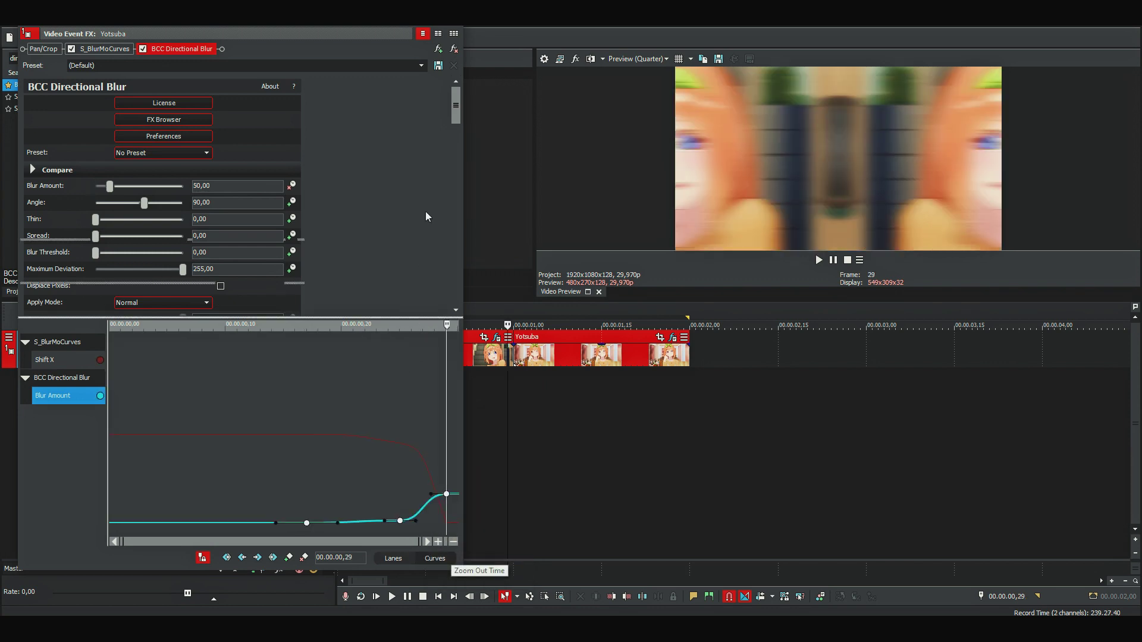
{"action": "left_click_drag", "start_coordinate": [426, 317], "coordinate": [426, 123]}
{"action": "left_click_drag", "start_coordinate": [385, 521], "coordinate": [390, 536]}
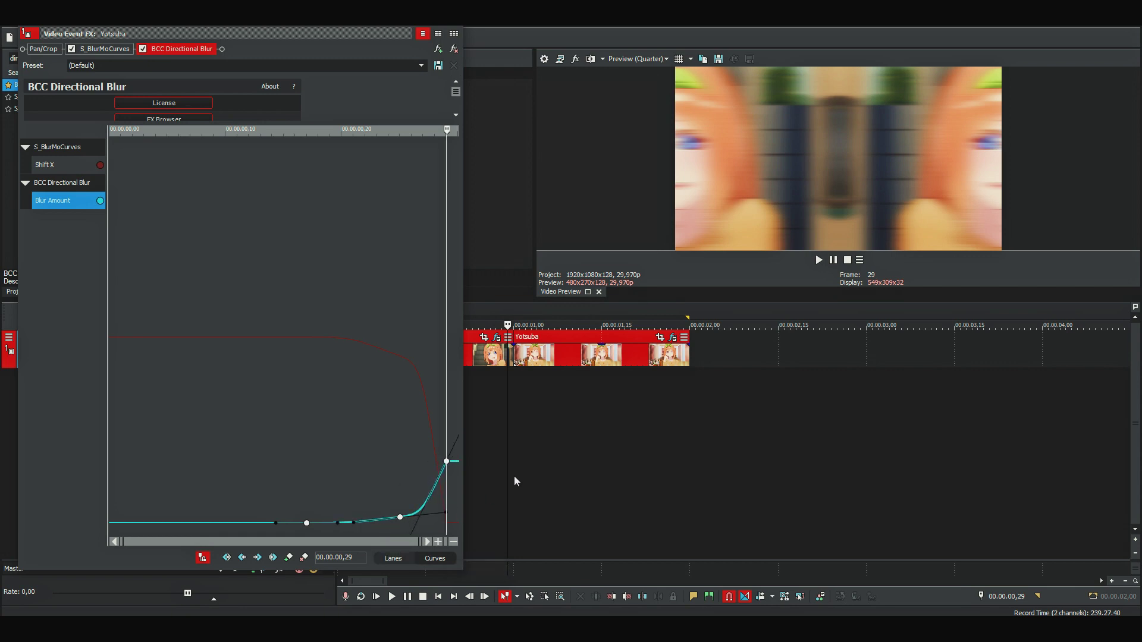
{"action": "left_click", "coordinate": [463, 33]}
{"action": "key", "text": "Left"}
{"action": "key", "text": "Left"}
{"action": "key", "text": "Left"}
{"action": "key", "text": "Left"}
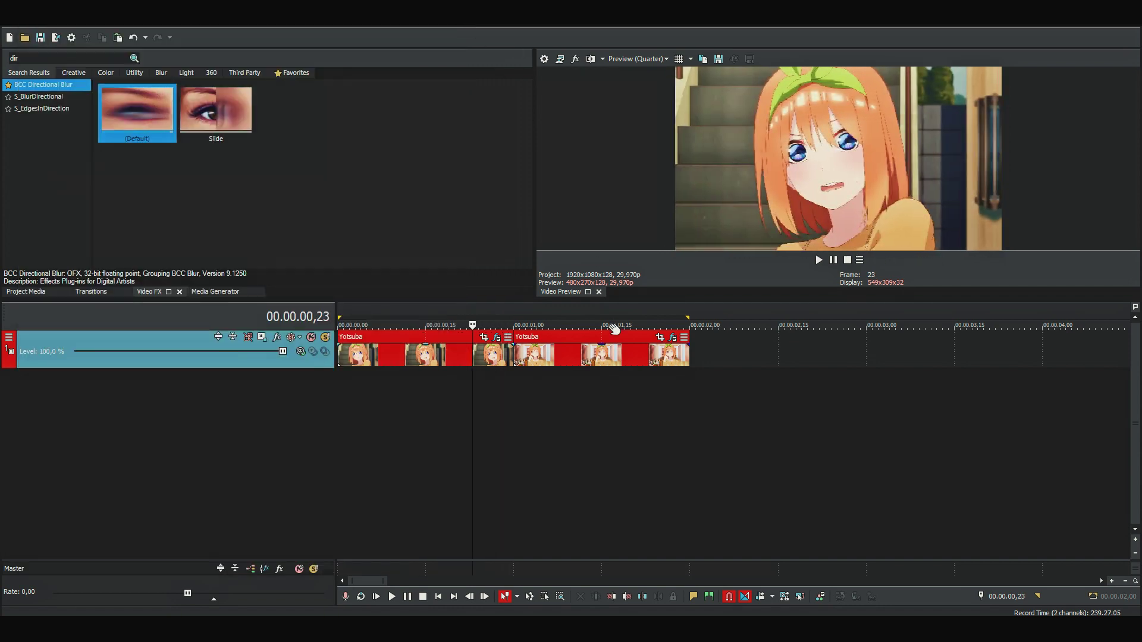
Preview the joined clips, then drop the Default BCC Directional Blur preset onto the second Yotsuba event.
{"action": "key", "text": "space"}
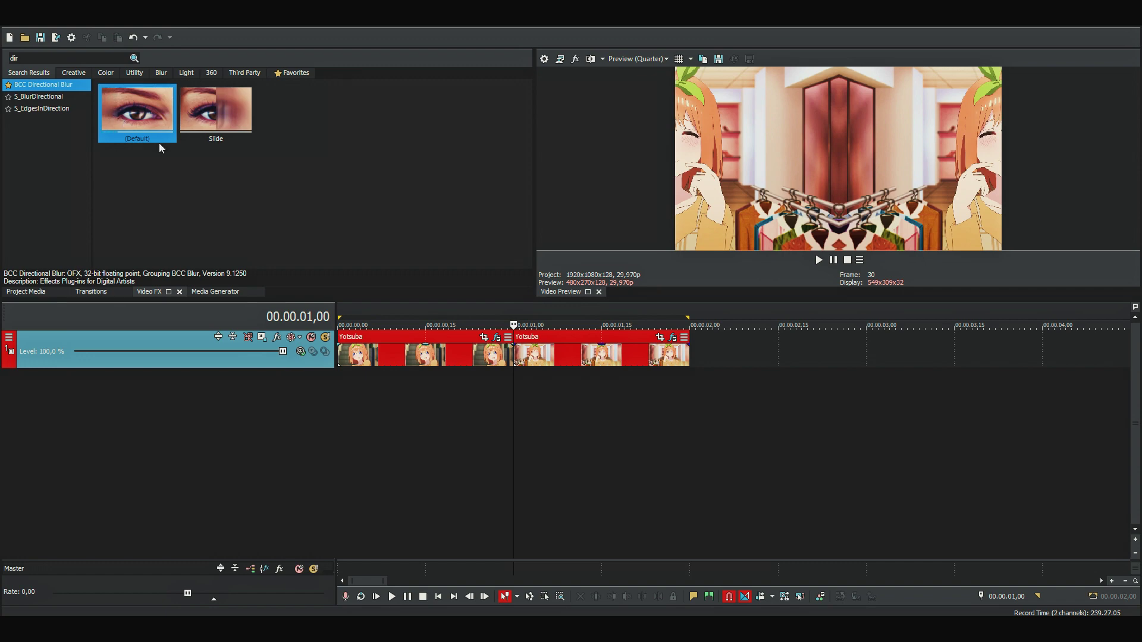
{"action": "mouse_move", "coordinate": [119, 112]}
{"action": "left_mouse_down"}
{"action": "mouse_move", "coordinate": [542, 327]}
{"action": "mouse_move", "coordinate": [547, 353]}
{"action": "left_mouse_up"}
{"action": "left_click", "coordinate": [80, 185]}
{"action": "type", "text": "50"}
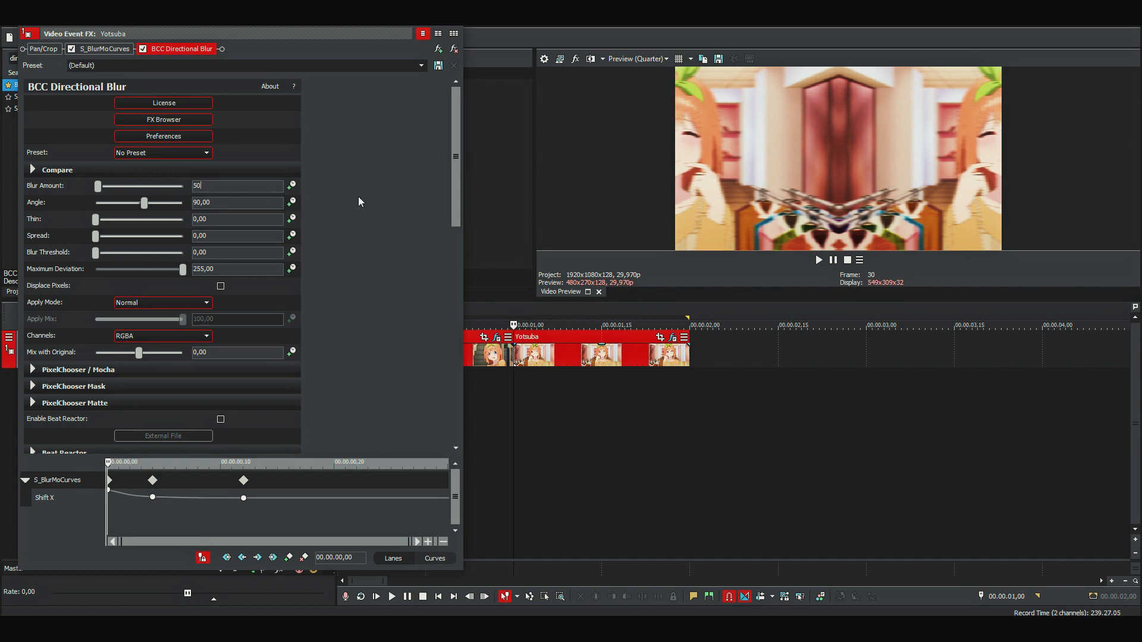
Commit Blur Amount 50 and enable its keyframe animation in an enlarged keyframe area.
{"action": "key", "text": "Return"}
{"action": "left_click", "coordinate": [294, 186]}
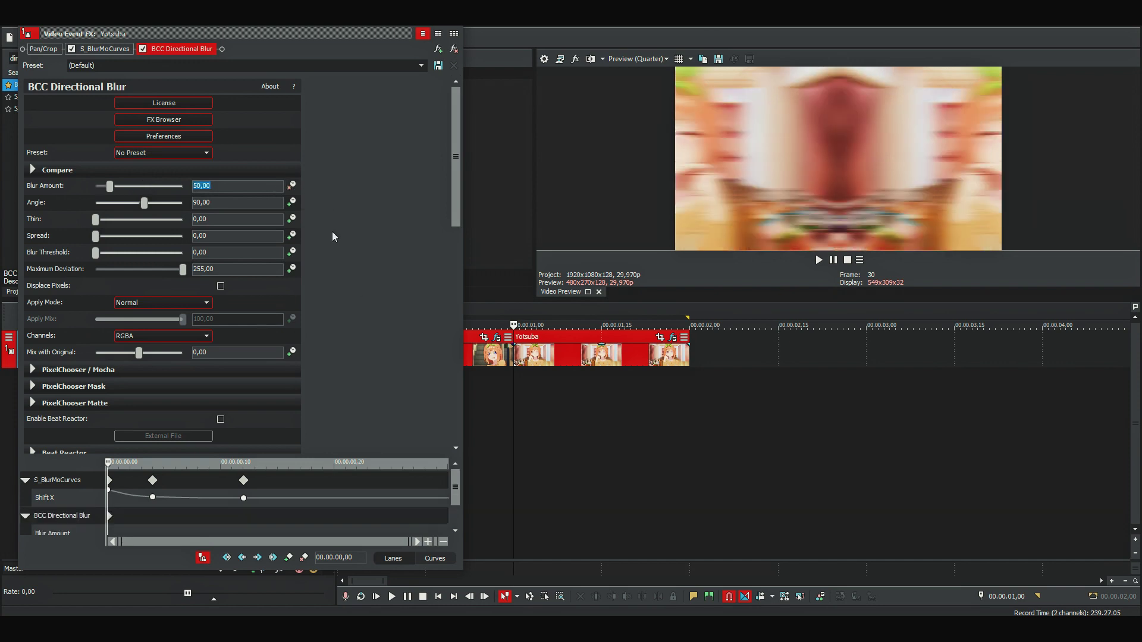
{"action": "left_click_drag", "start_coordinate": [382, 463], "coordinate": [382, 314]}
{"action": "scroll", "coordinate": [235, 403], "scroll_direction": "up", "scroll_amount": 2}
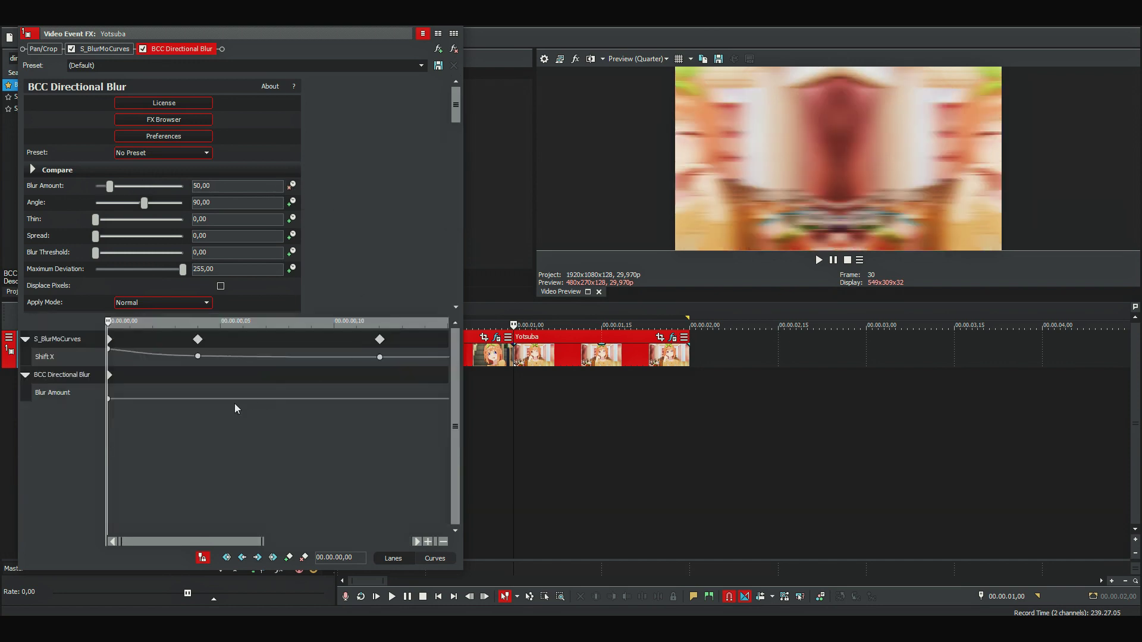
{"action": "left_click", "coordinate": [175, 392]}
Keyframe Blur Amount to 10 at frame 4 and 0 at frame 12.
{"action": "double_click", "coordinate": [202, 185]}
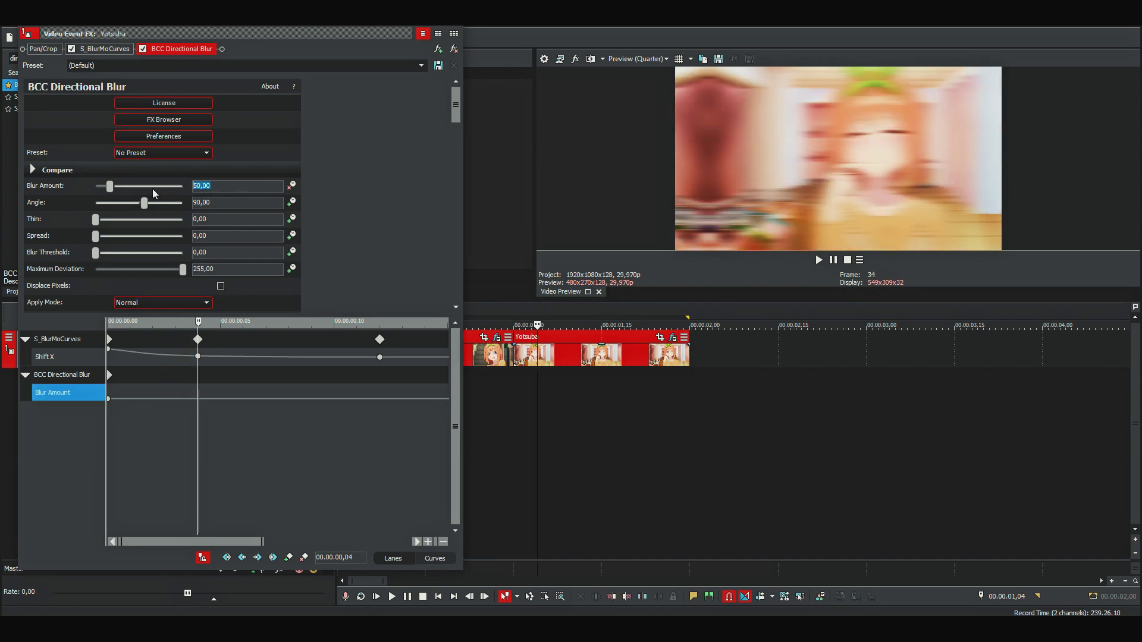
{"action": "type", "text": "10"}
{"action": "key", "text": "Return"}
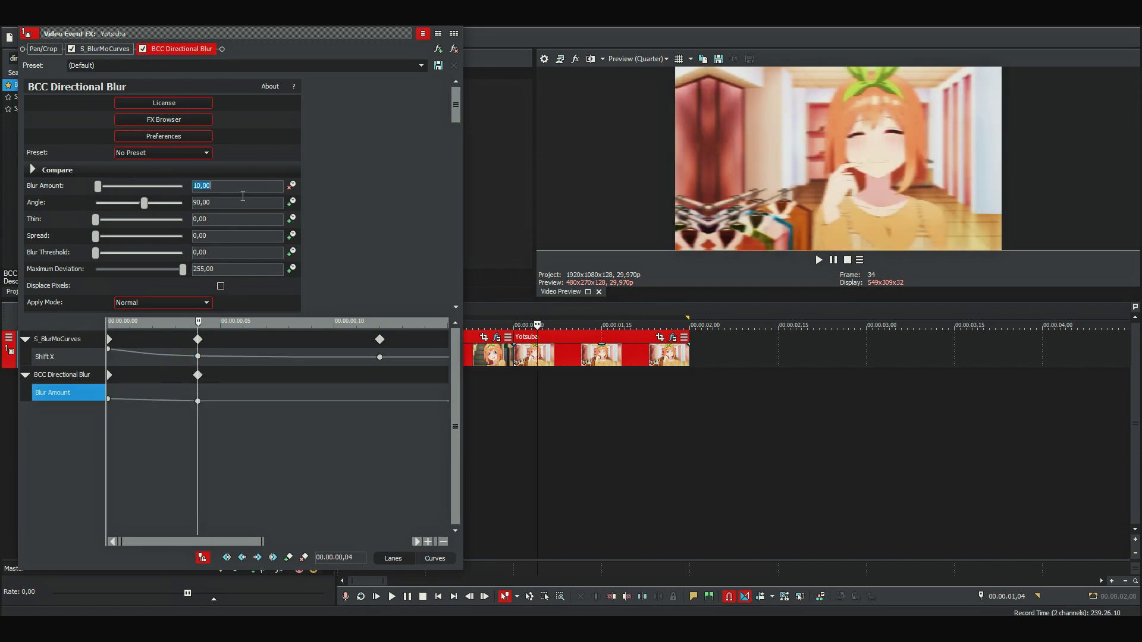
{"action": "scroll", "coordinate": [290, 403], "scroll_direction": "down", "scroll_amount": 2}
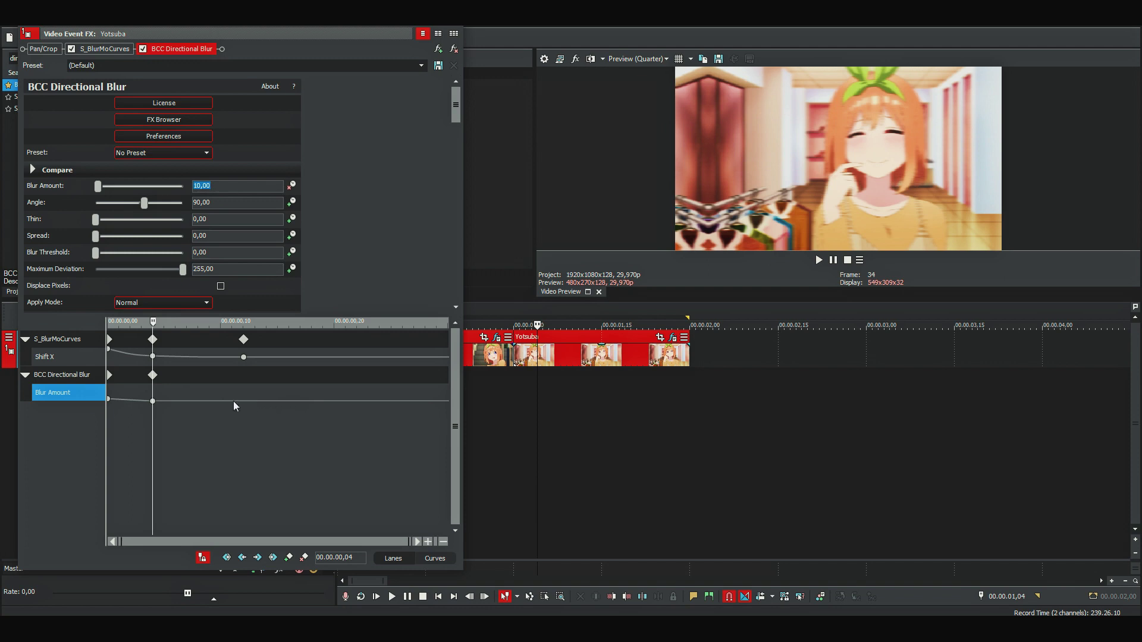
{"action": "left_click_drag", "start_coordinate": [206, 397], "coordinate": [254, 390]}
{"action": "double_click", "coordinate": [203, 186]}
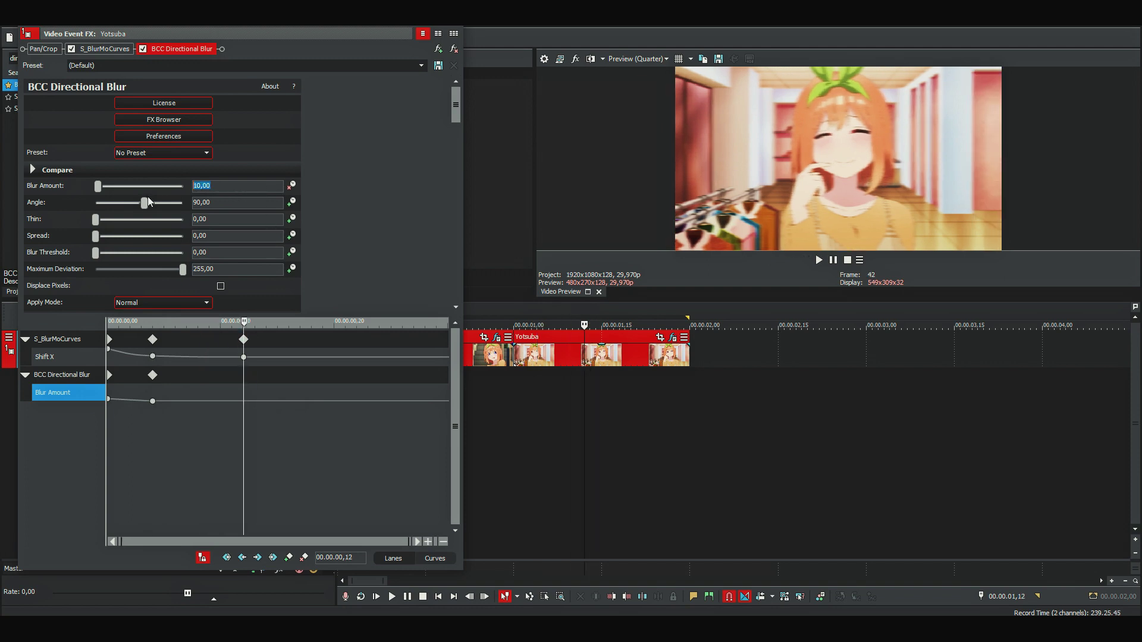
{"action": "type", "text": "0"}
{"action": "key", "text": "Return"}
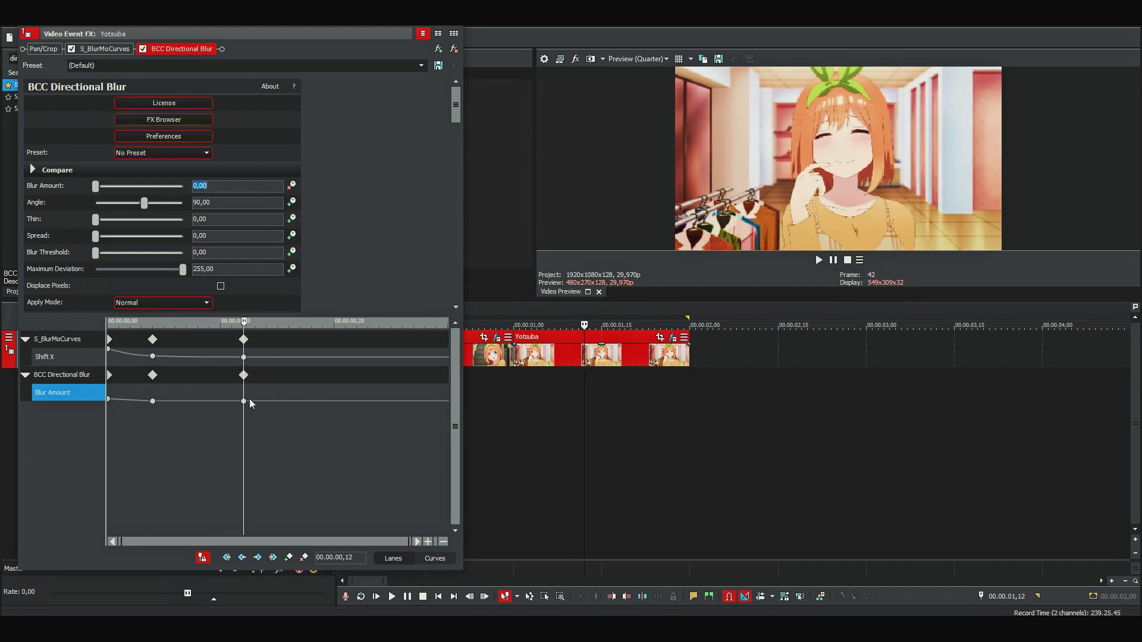
{"action": "left_click", "coordinate": [243, 401]}
{"action": "right_click", "coordinate": [112, 400]}
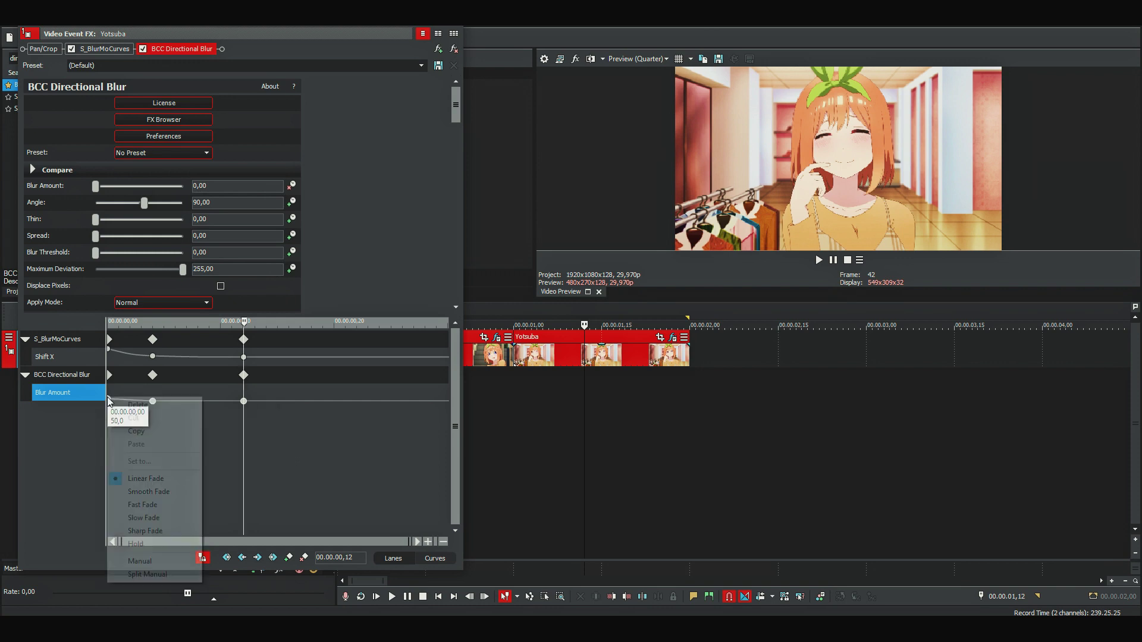
Set the first blur keyframe to Manual interpolation and show the keyframes as editable curves.
{"action": "left_click", "coordinate": [134, 541]}
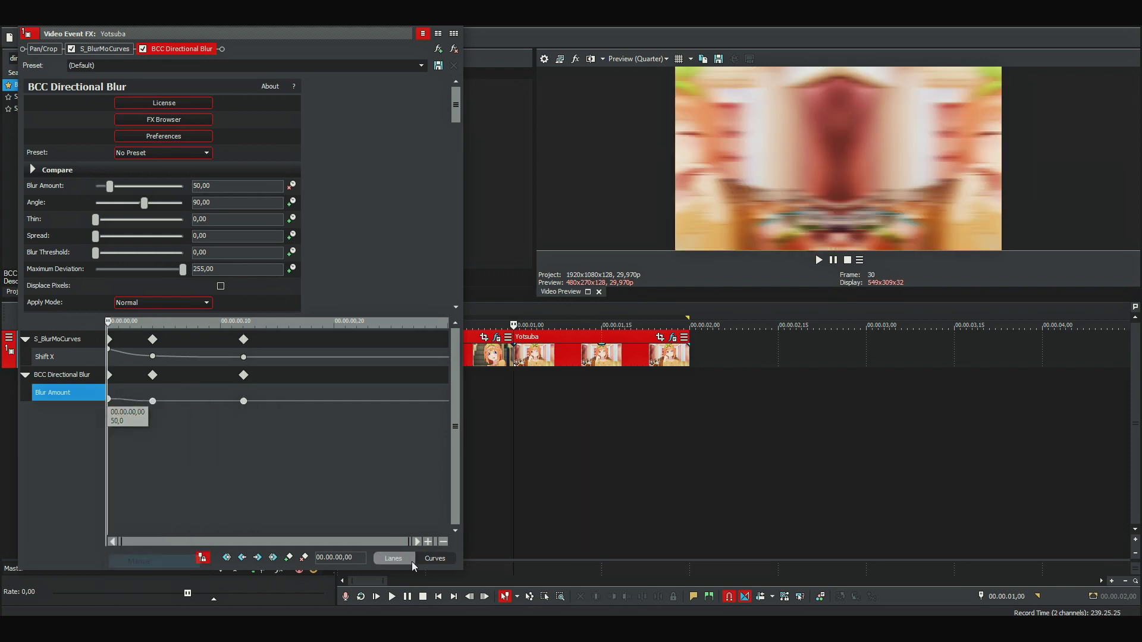
{"action": "left_click", "coordinate": [447, 559]}
{"action": "left_click_drag", "start_coordinate": [313, 324], "coordinate": [317, 177]}
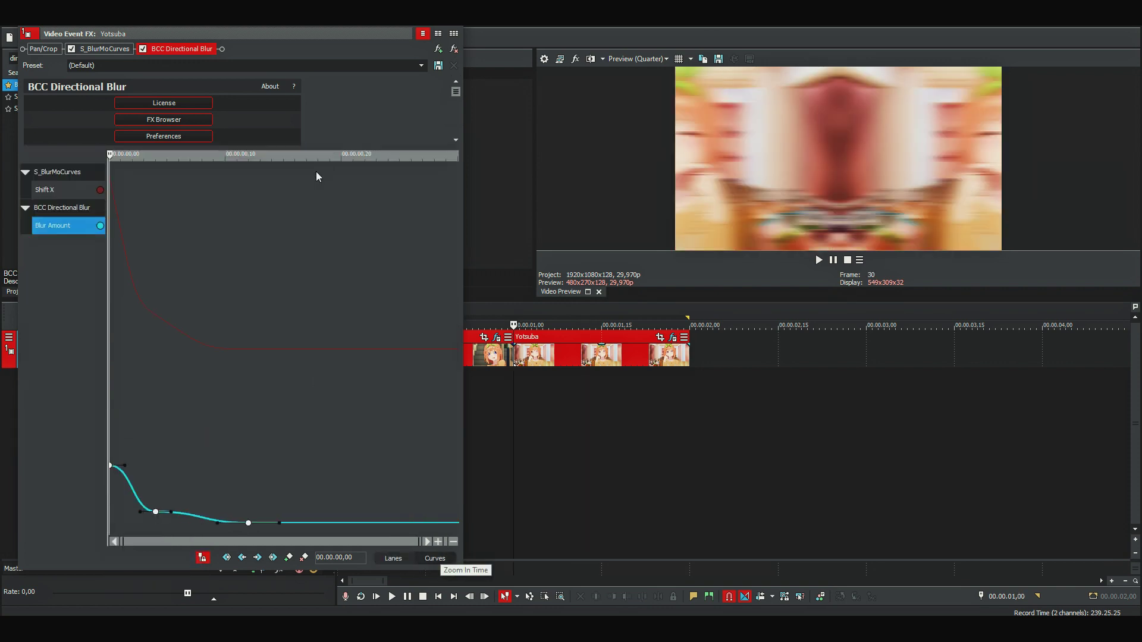
Shape the tangents so blur drops steeply from 50 and eases into 0, then preview the transition.
{"action": "left_click_drag", "start_coordinate": [171, 511], "coordinate": [235, 521]}
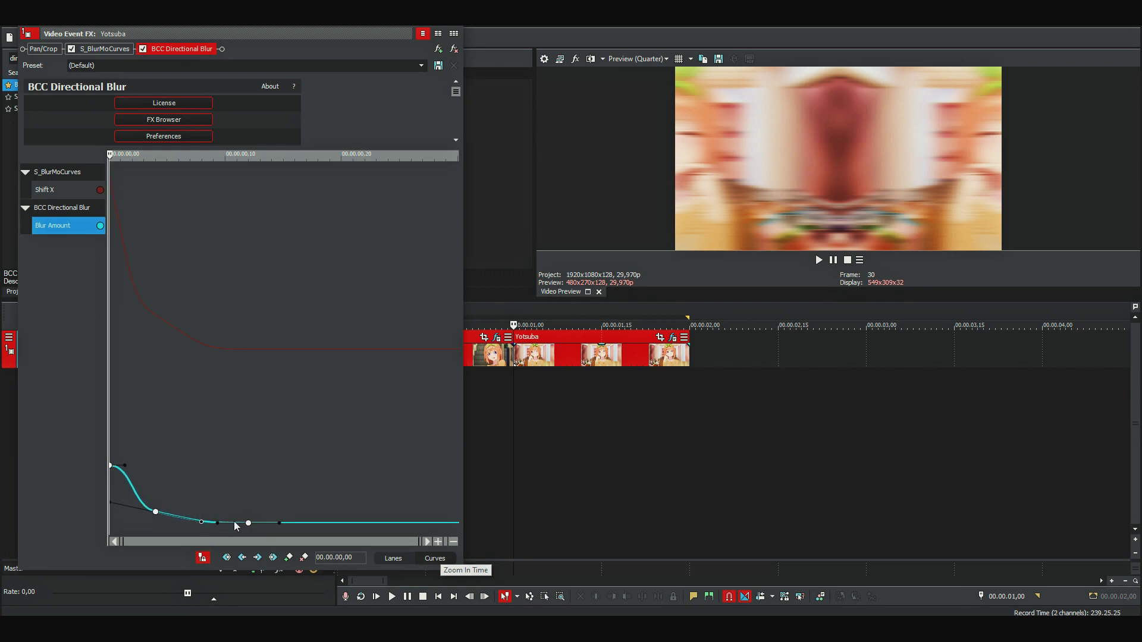
{"action": "left_click_drag", "start_coordinate": [126, 465], "coordinate": [154, 534]}
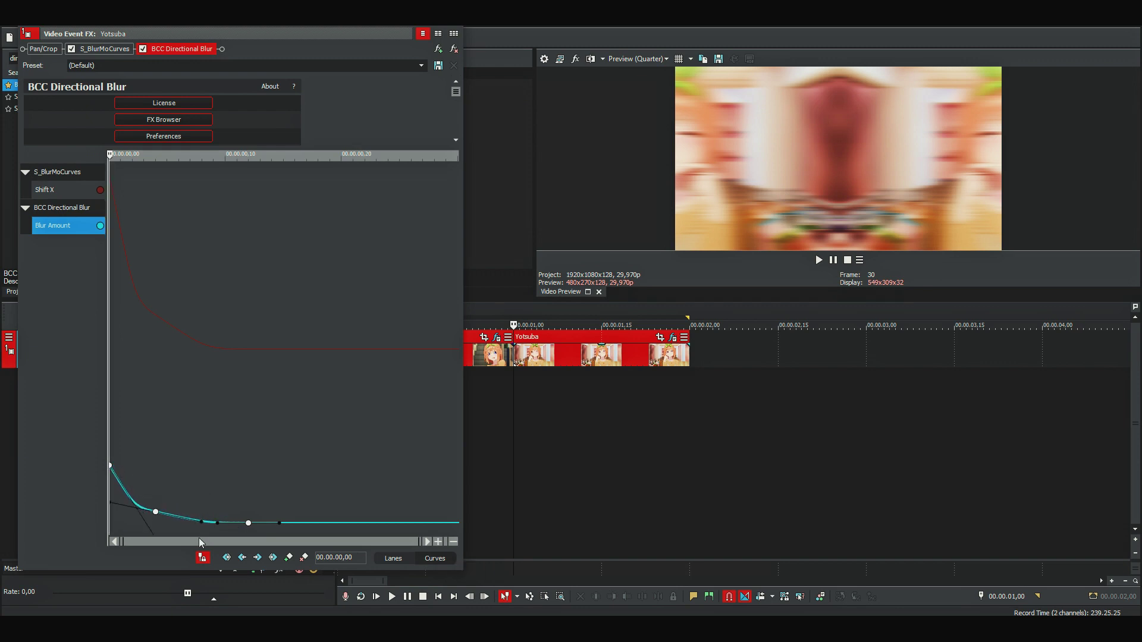
{"action": "left_click", "coordinate": [464, 32]}
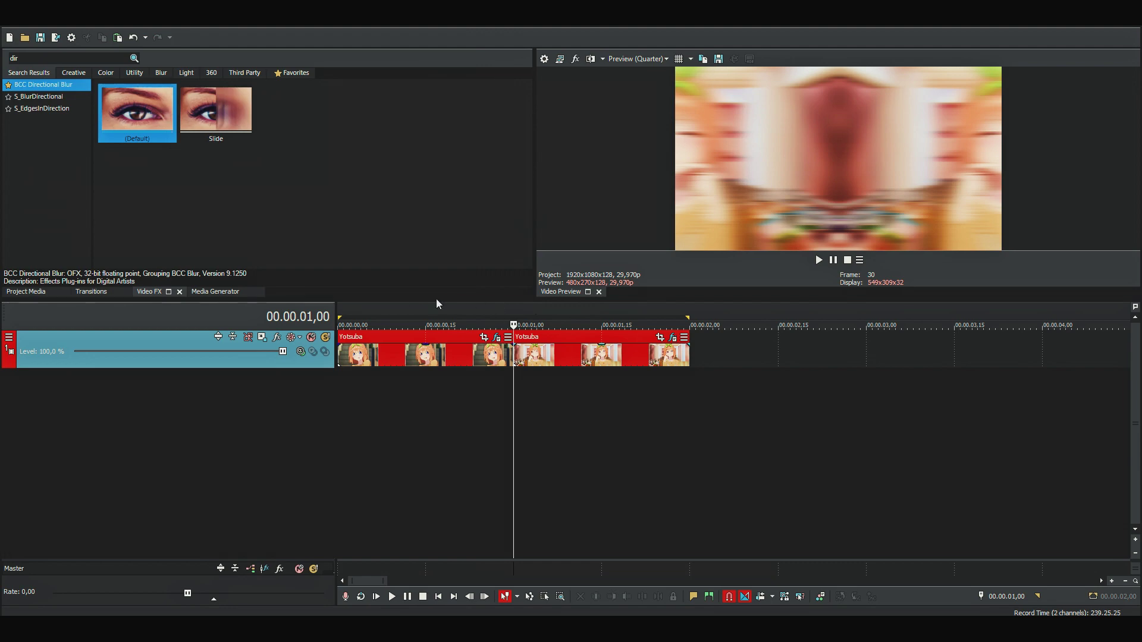
{"action": "key", "text": "space"}
{"action": "key", "text": "space"}
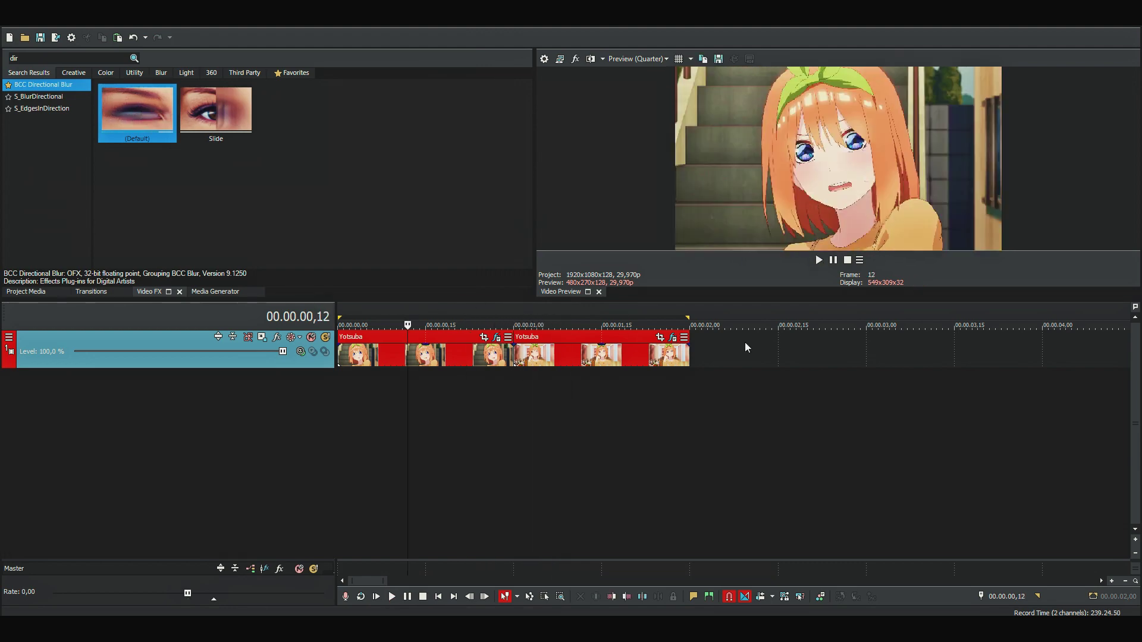